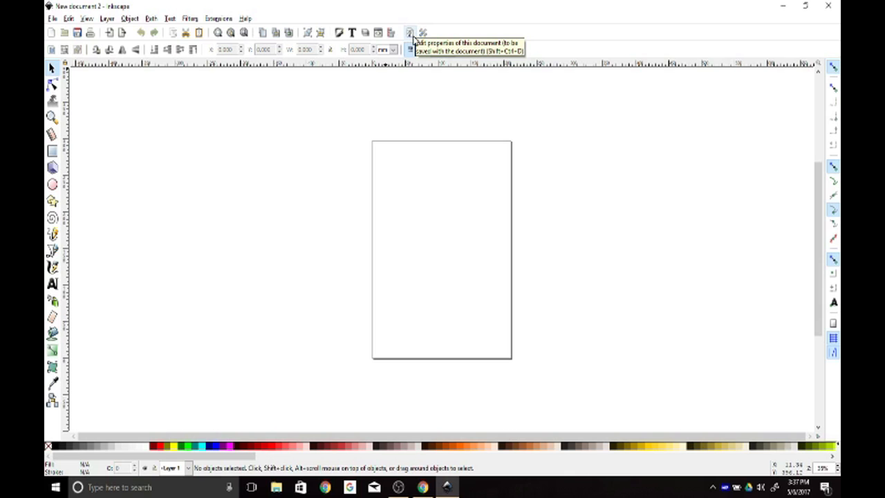
- Set the document's display units and custom page size units to inches
click(409, 33)
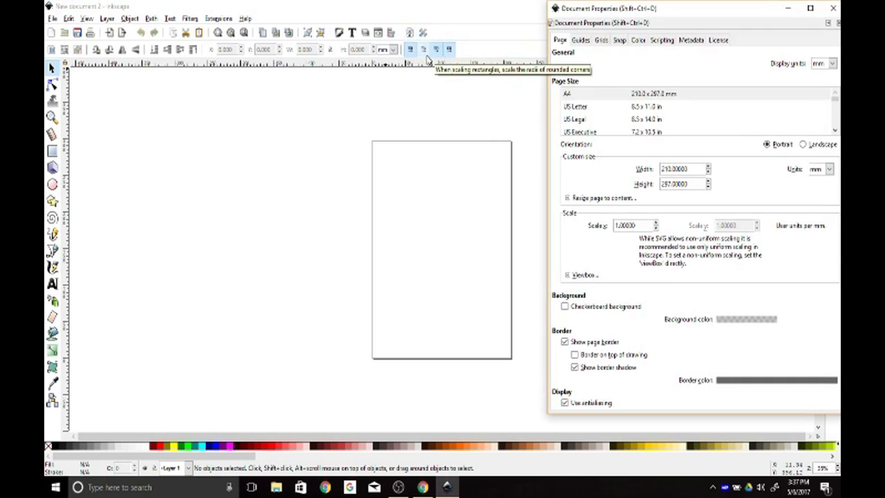
click(829, 63)
click(819, 136)
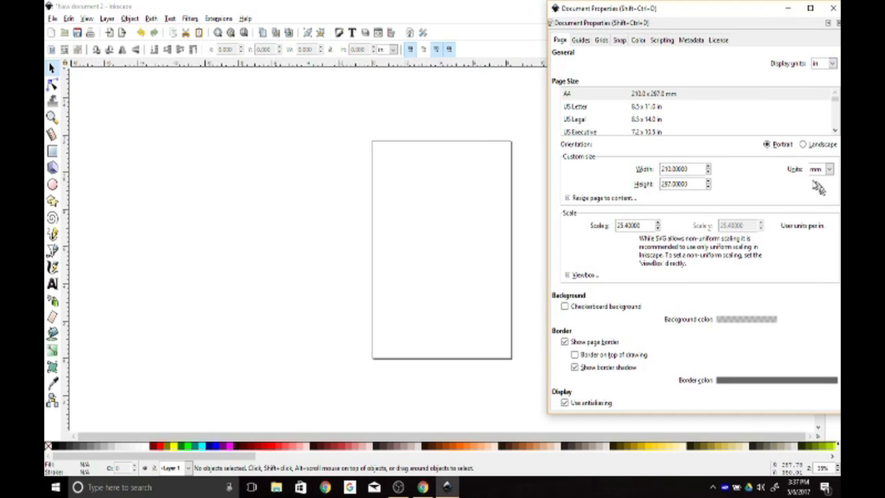
click(829, 170)
click(817, 233)
- Set the custom page size to 12 in wide by 12 in high and turn off snapping
double_click(671, 169)
text(12)
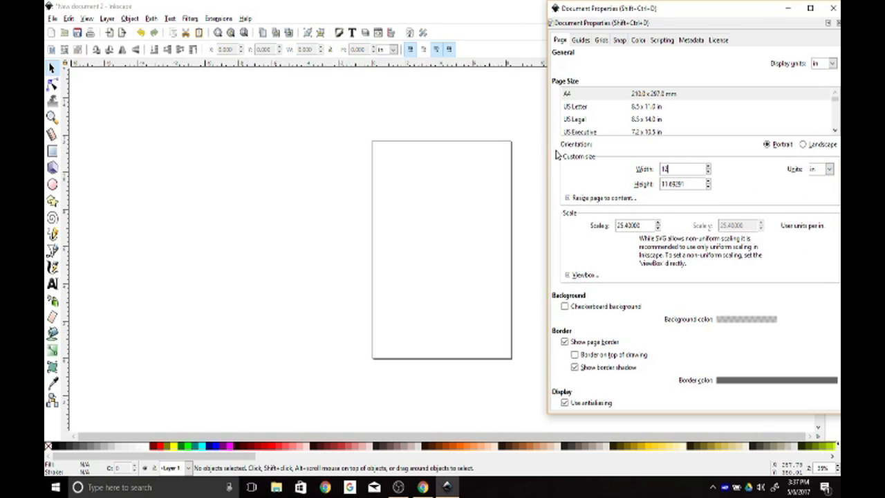
key(Tab)
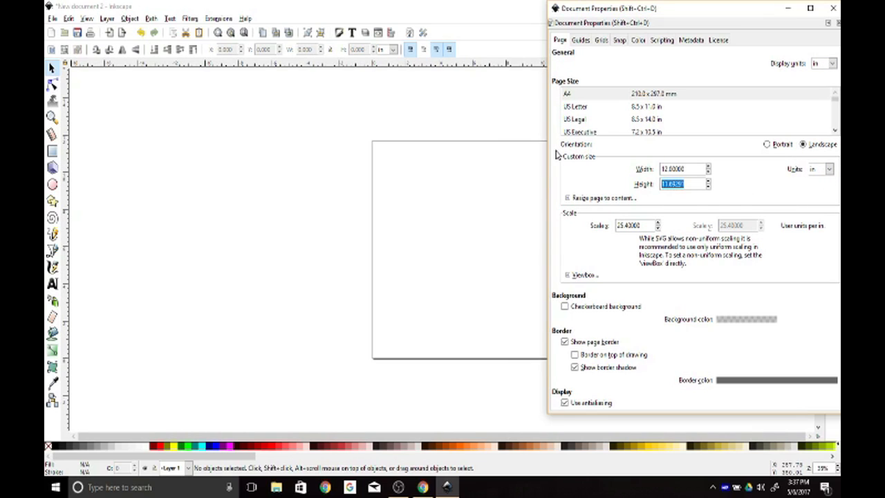
text(12)
key(Tab)
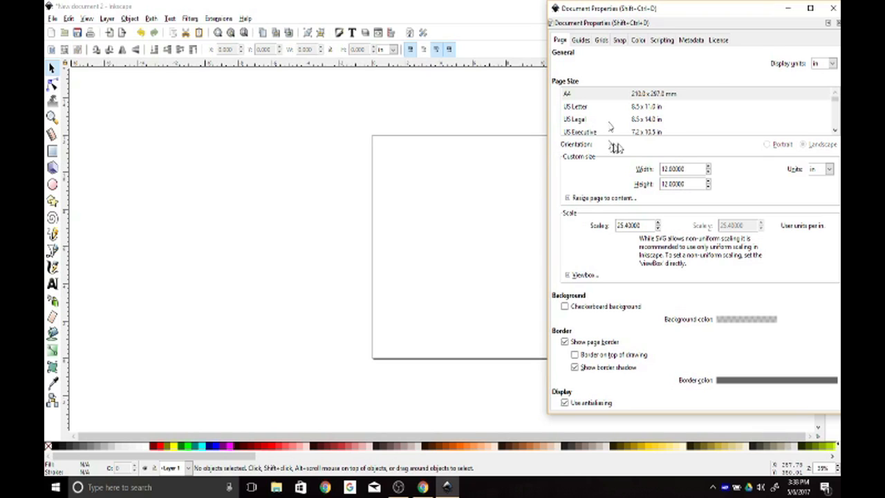
click(833, 9)
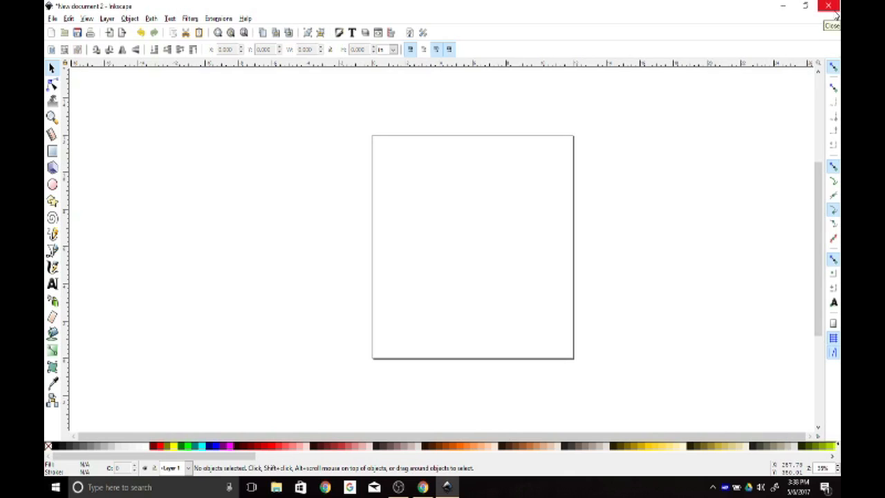
key(5)
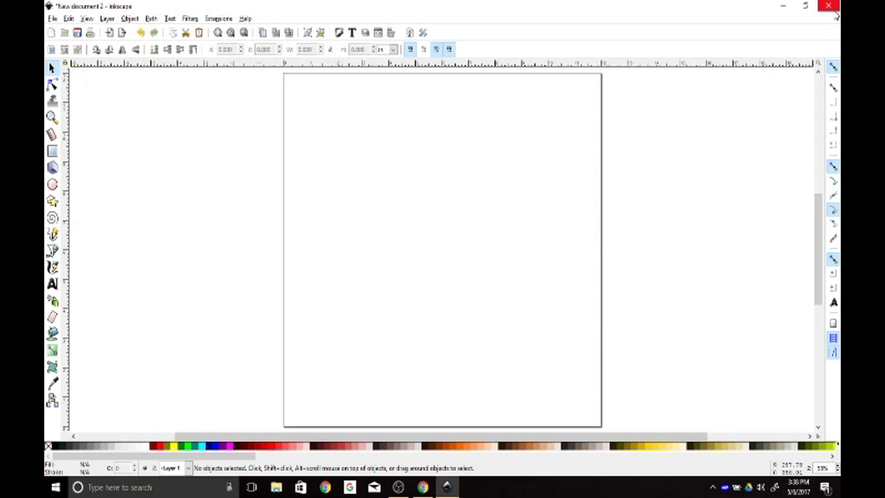
click(834, 70)
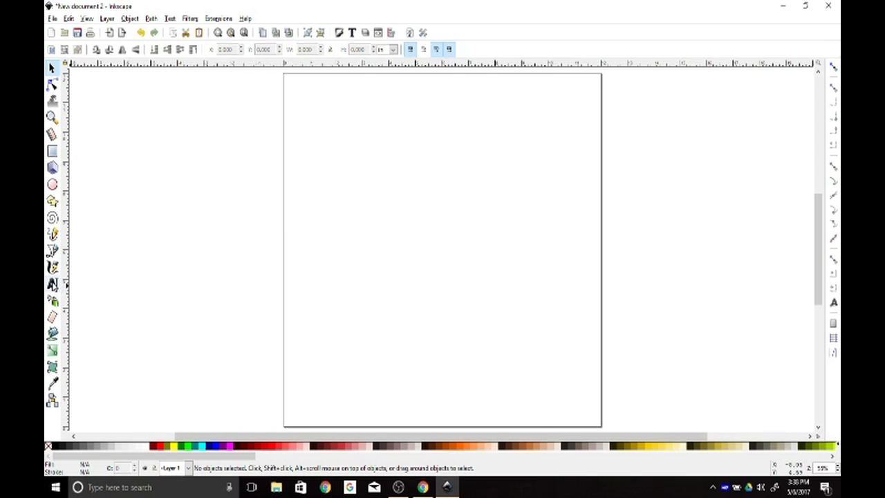
- Add the text "Pool" near the middle of the page, left of center
click(52, 285)
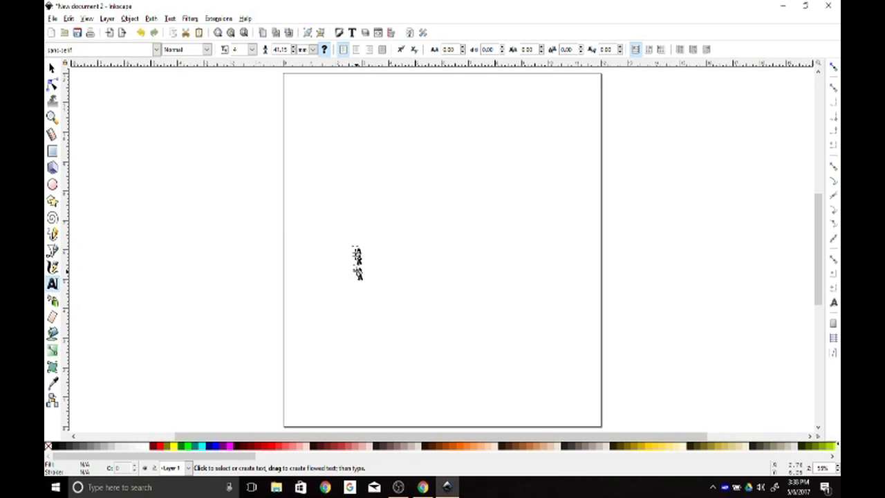
click(351, 255)
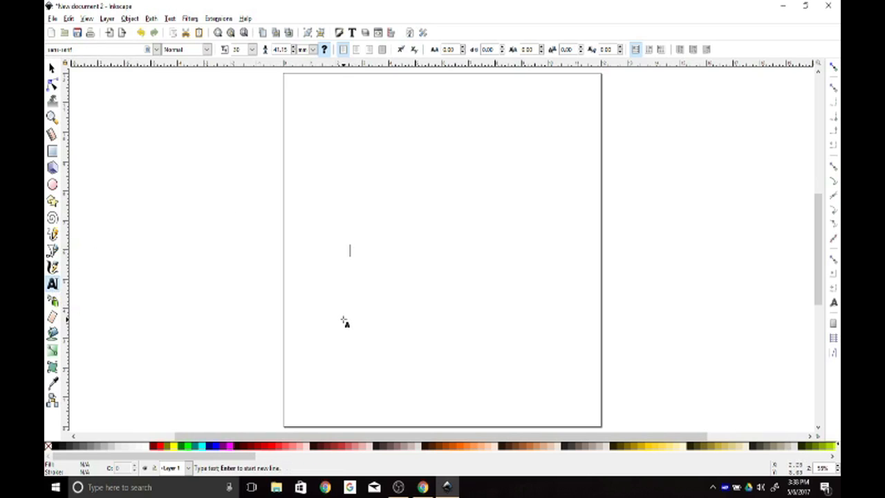
text(Pool)
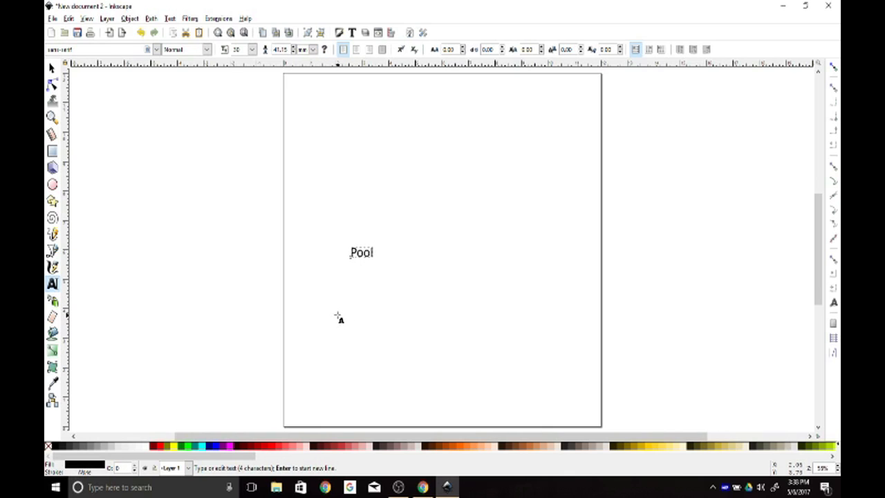
- Enlarge the "Pool" text to about 7 in wide and move it to the lower part of the page
key(F1)
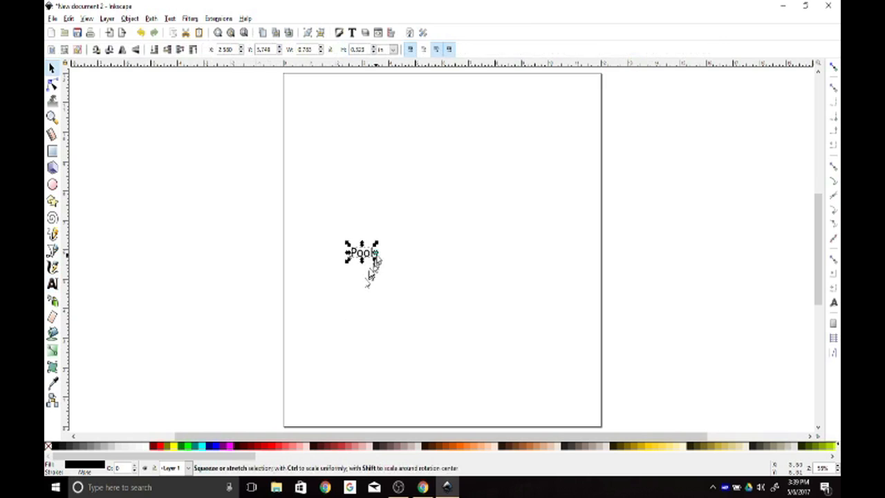
drag(377, 247, 543, 146)
drag(501, 203, 496, 319)
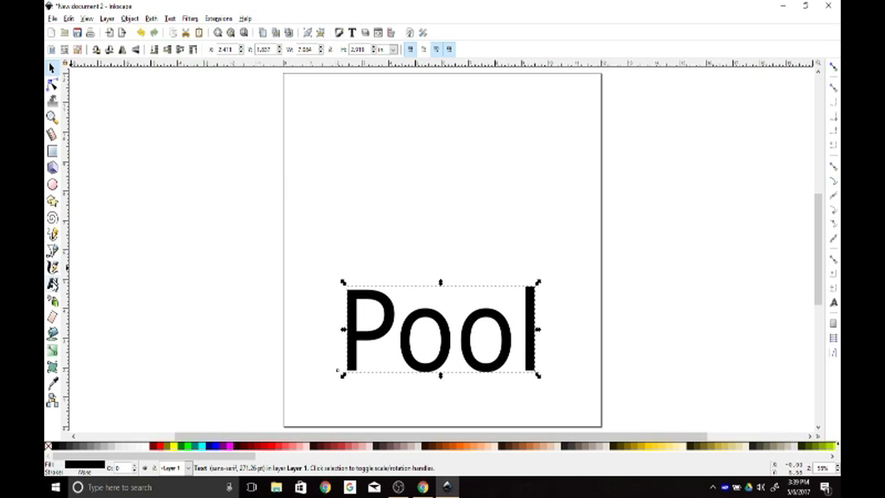
- Change the font of the "Pool" text to Anton
click(52, 284)
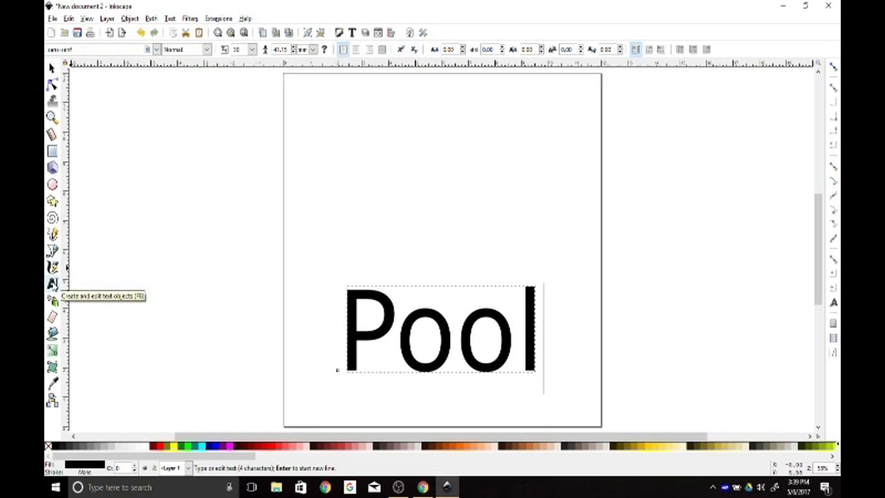
click(157, 50)
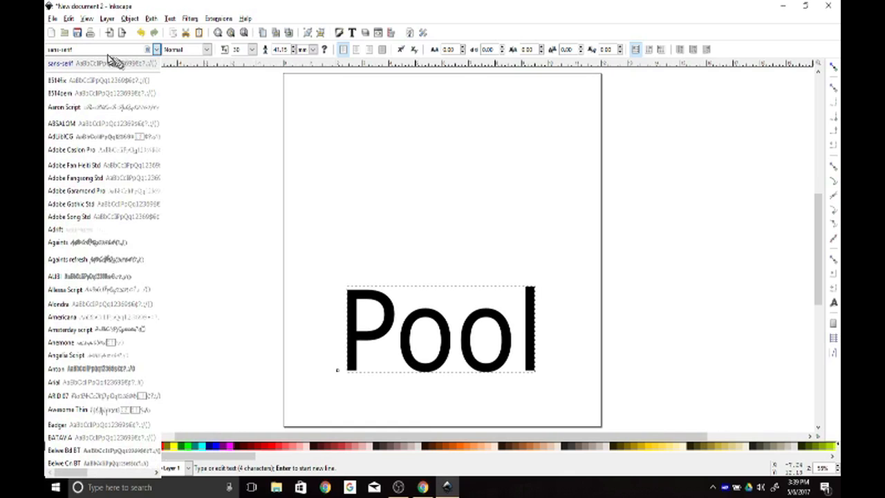
click(47, 52)
drag(81, 49, 47, 49)
text(Anton)
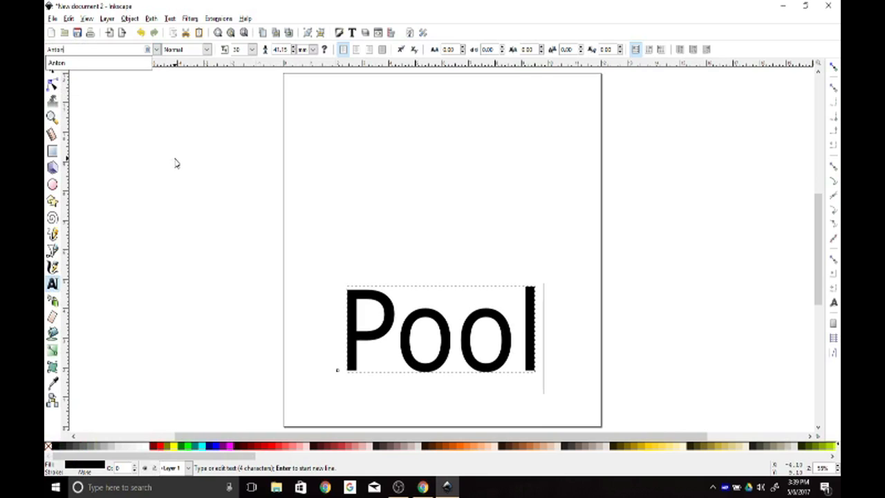
key(Return)
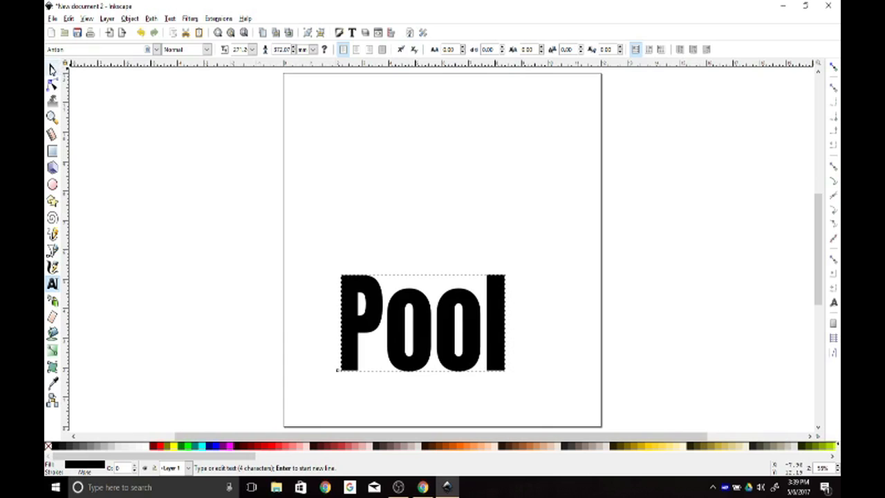
- Convert the "Pool" text object to paths and inspect the nodes of the first letter o
click(53, 69)
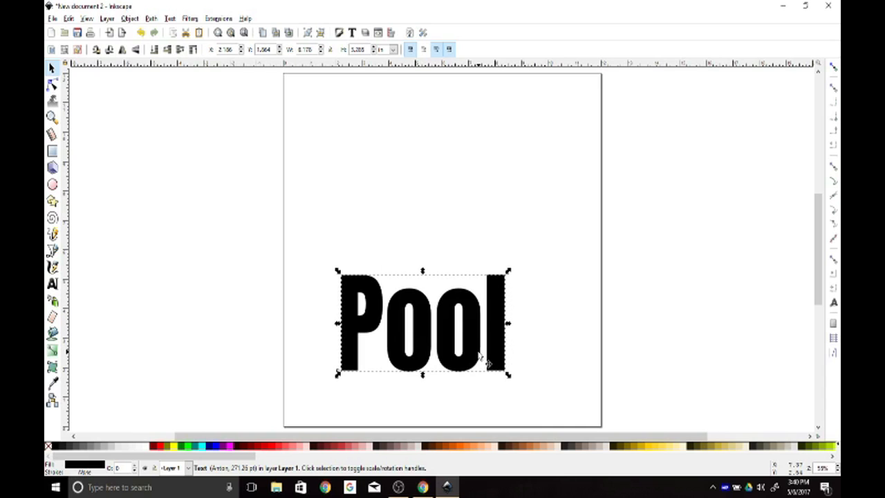
click(153, 19)
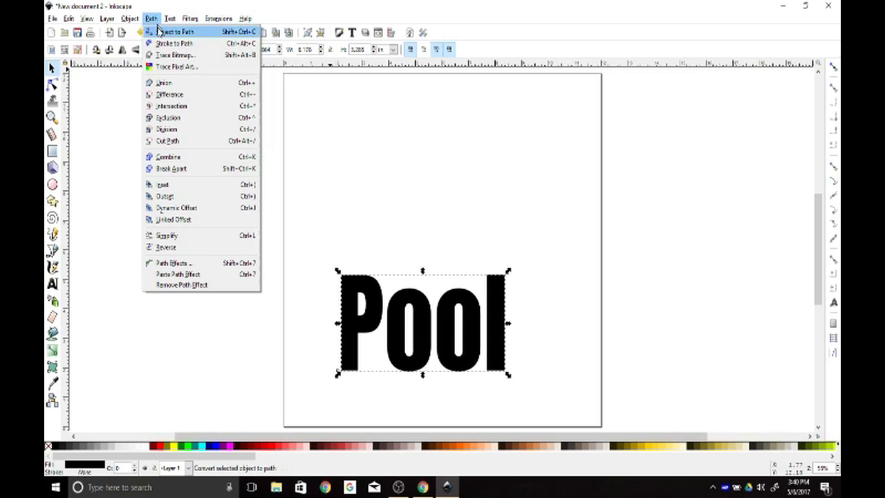
click(166, 32)
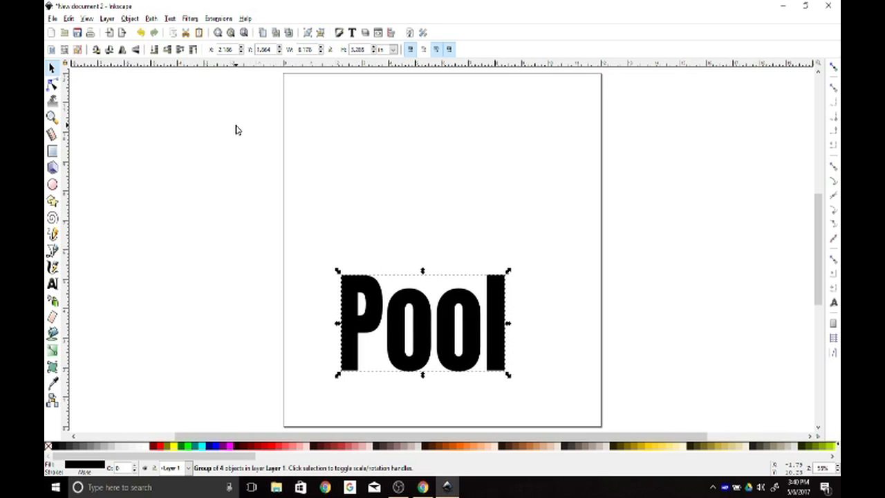
key(n)
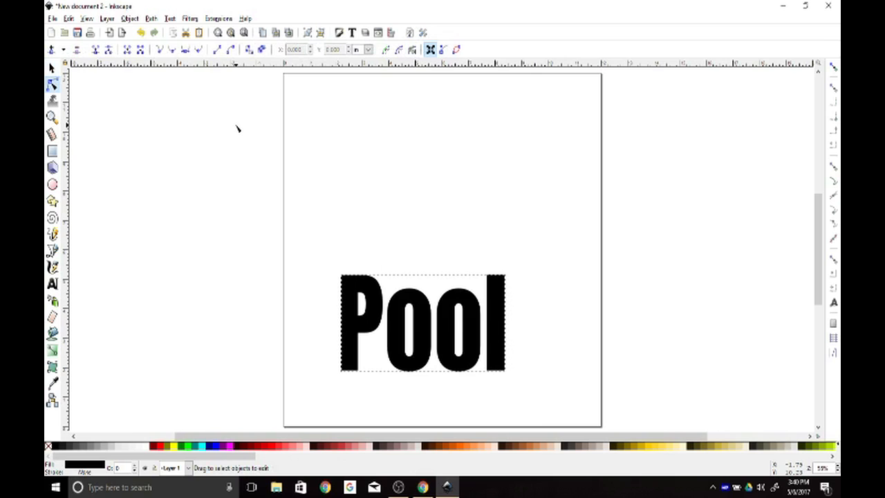
click(404, 303)
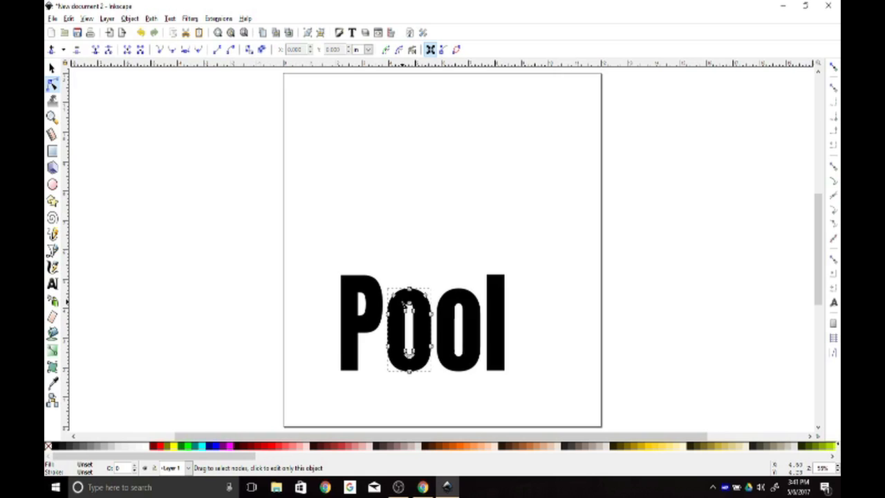
key(s)
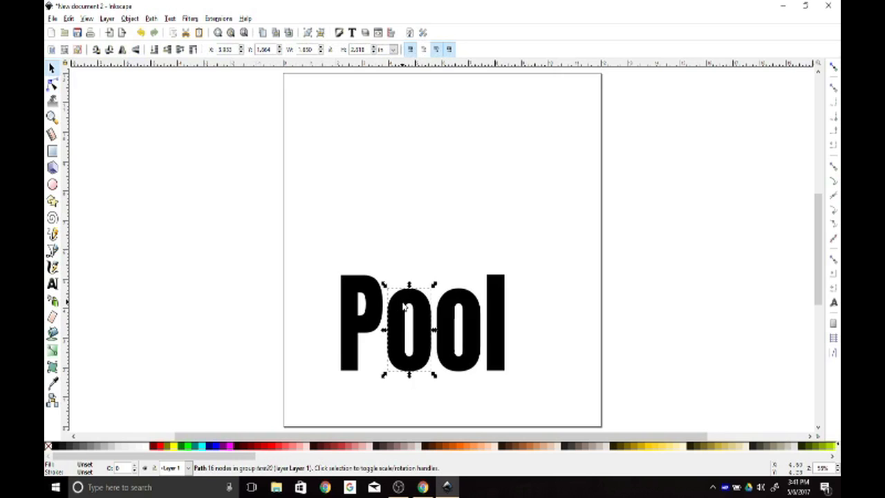
- Ungroup the converted "Pool" letters into separate paths and clear the selection
click(345, 296)
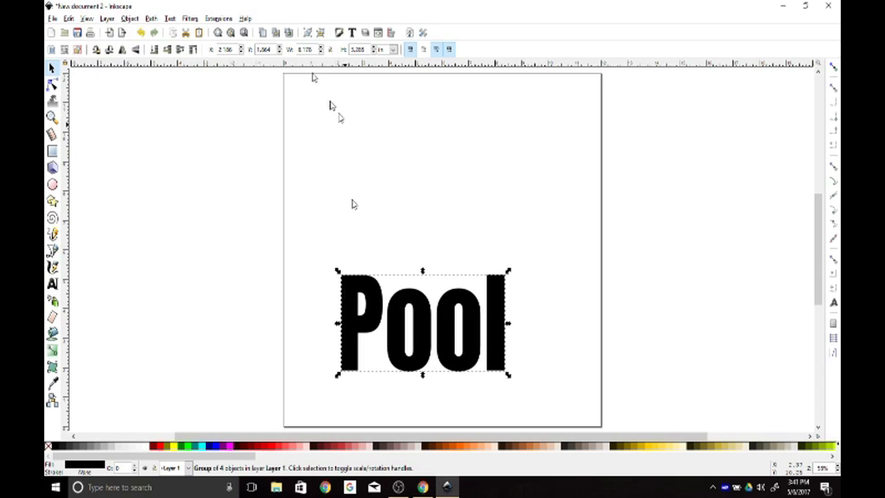
click(131, 18)
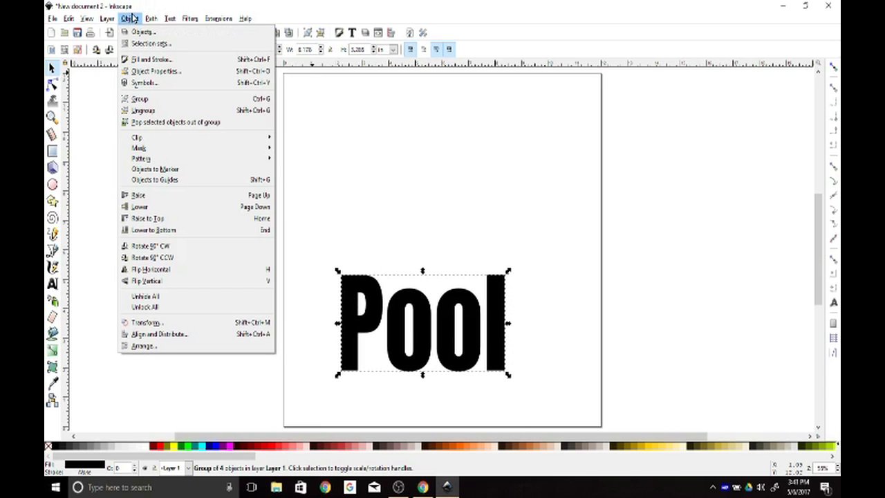
click(130, 17)
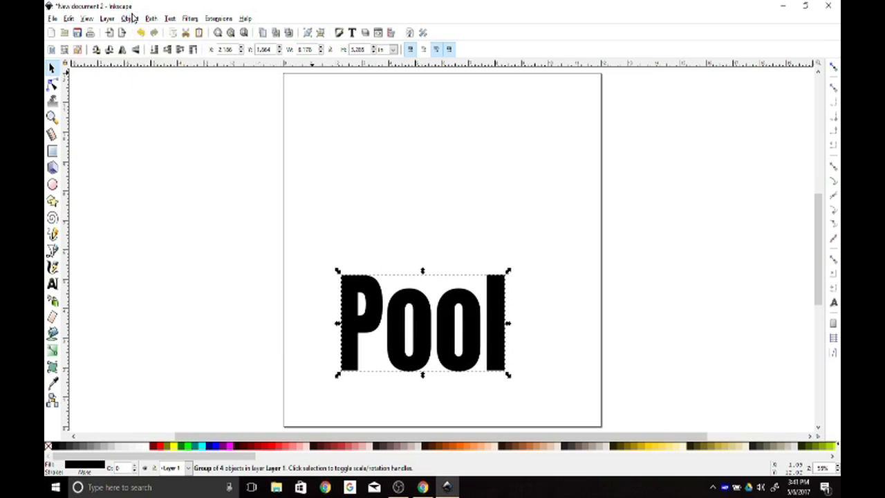
key(ctrl+shift+g)
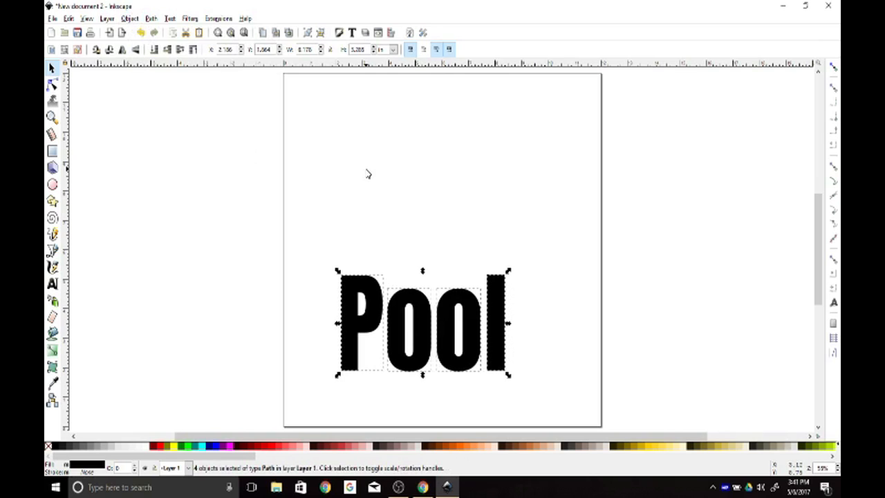
key(Escape)
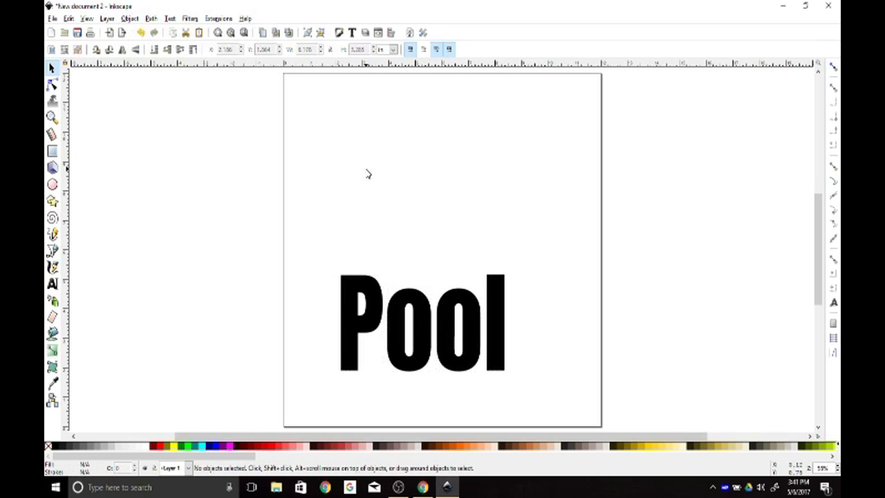
- Scale the letter P up proportionally to about 7.4 in tall, keeping its lower-left corner in place, and deselect it
click(349, 289)
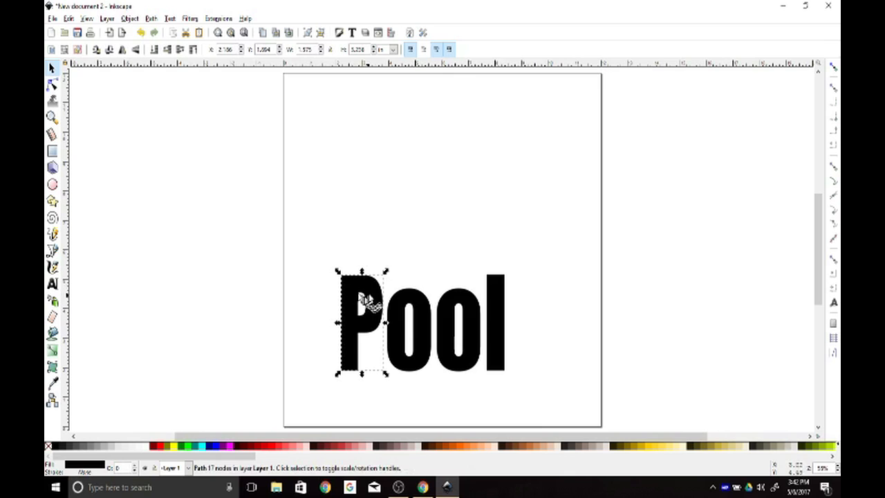
key(ctrl)
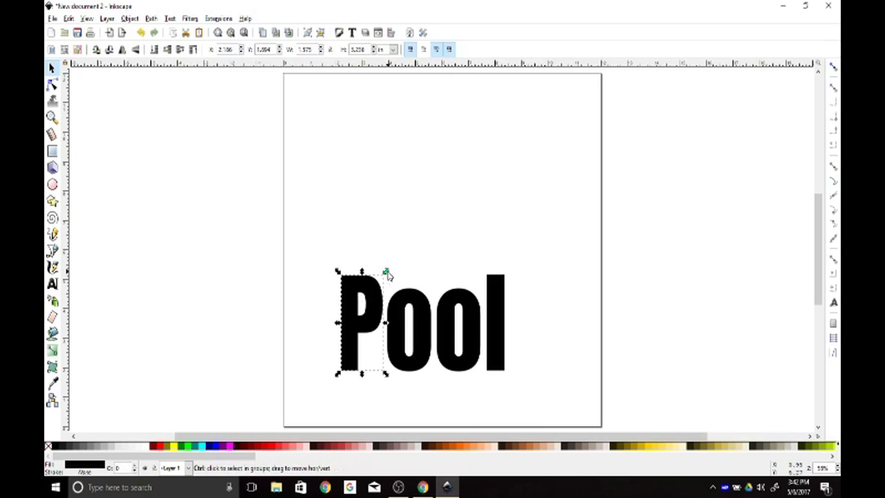
drag(387, 275, 486, 153)
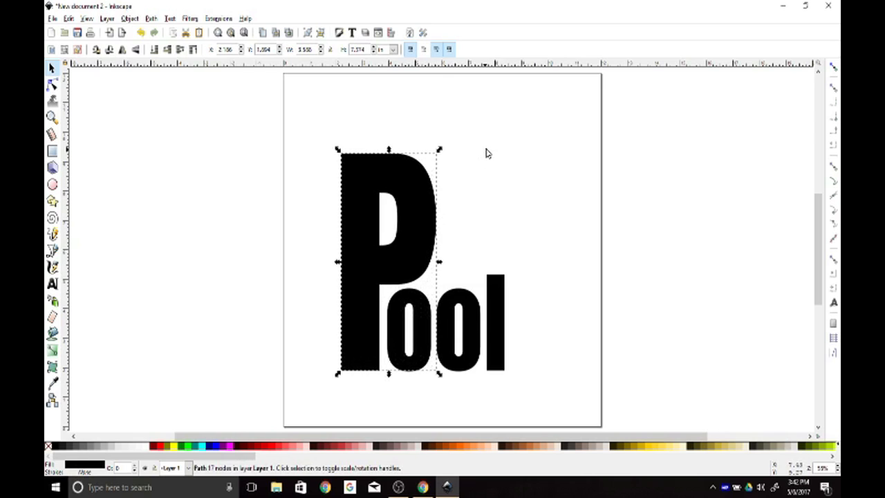
click(482, 157)
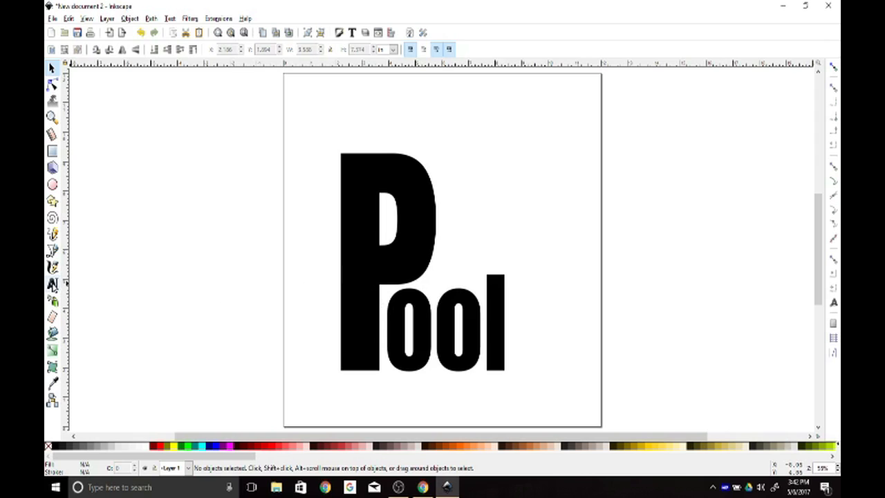
- Add the text "the" in the empty area beside the bowl of the large P
click(53, 284)
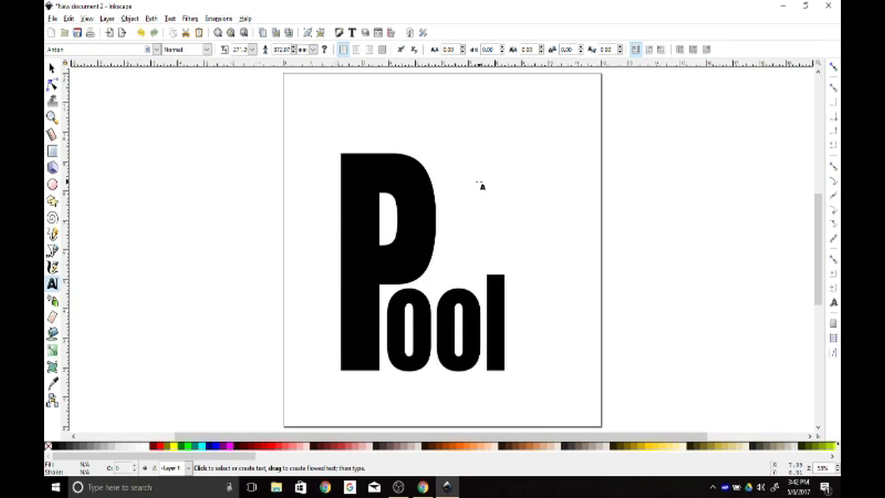
click(474, 190)
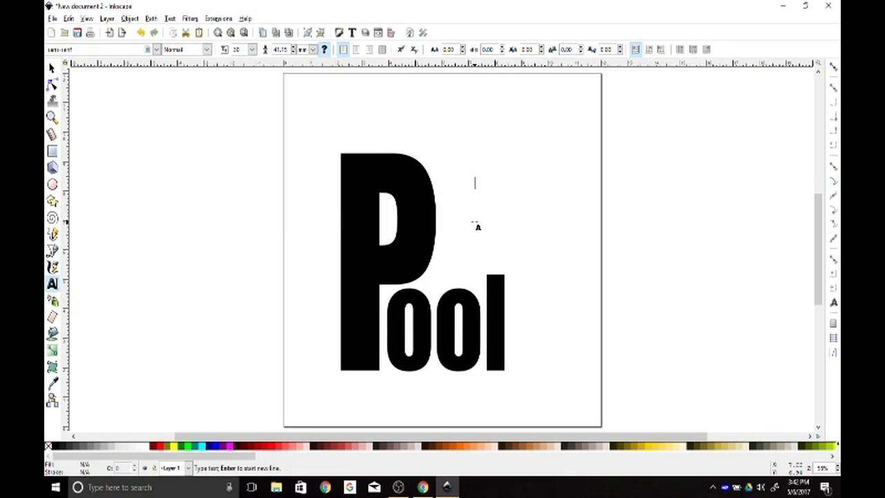
text(the)
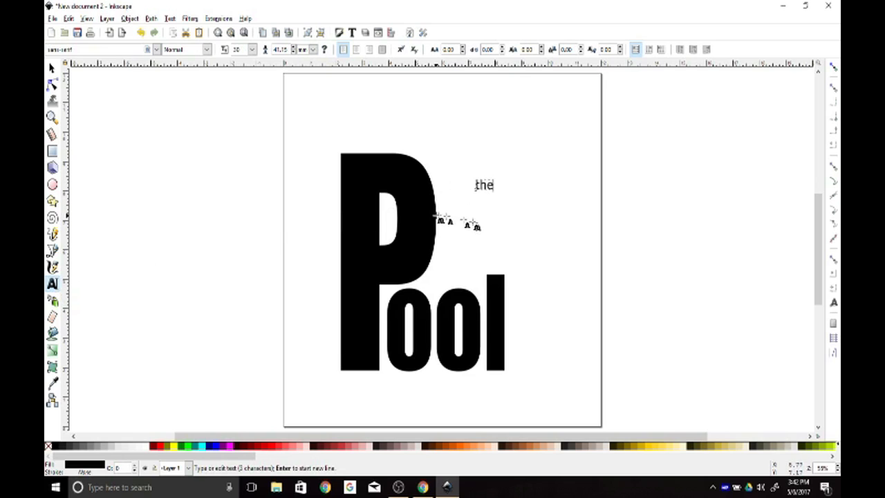
- Set the font of the text "the" to Permanent Marker
drag(73, 49, 46, 49)
text(Permanent Marker)
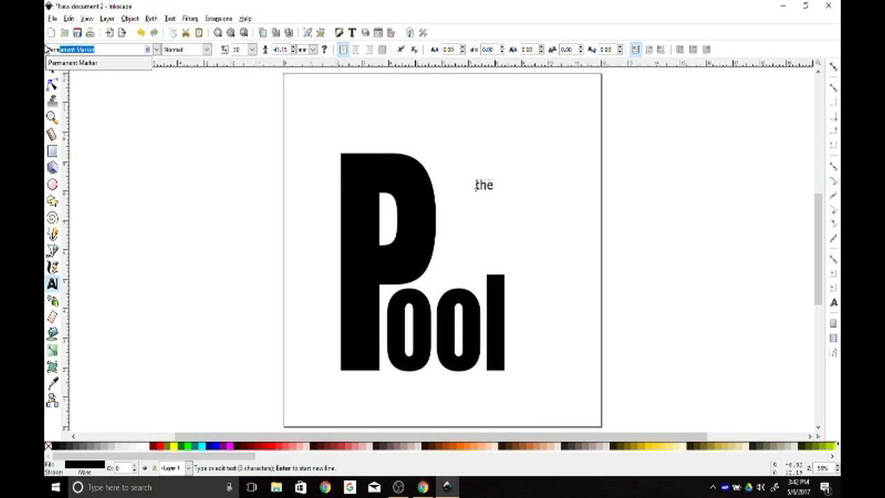
key(Return)
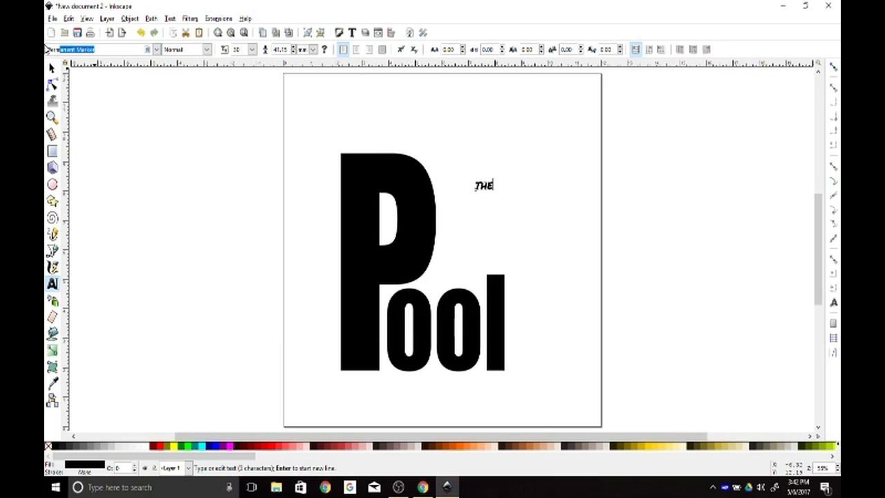
- Duplicate the text "the" and move the copy below and to the right of the original
click(68, 18)
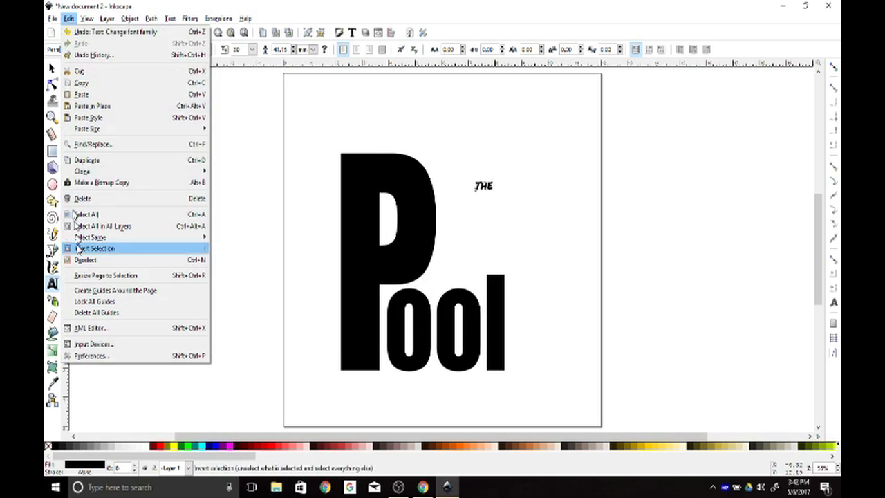
click(85, 159)
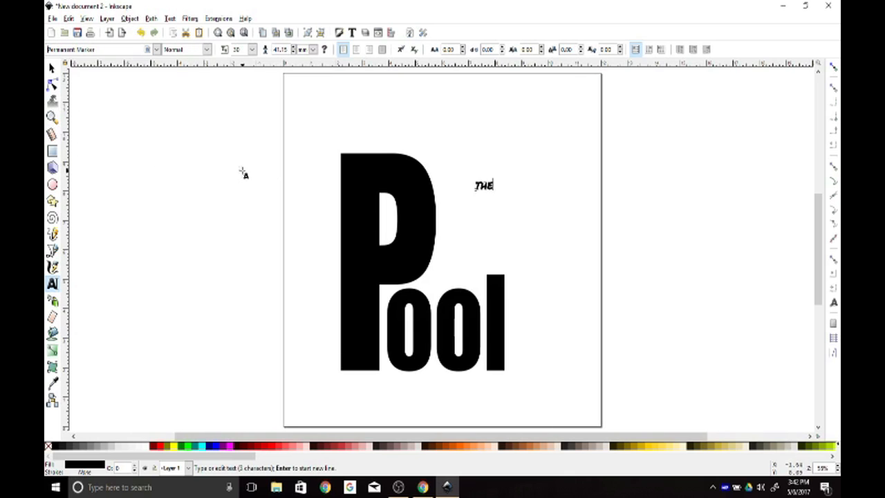
key(F1)
drag(494, 195, 524, 235)
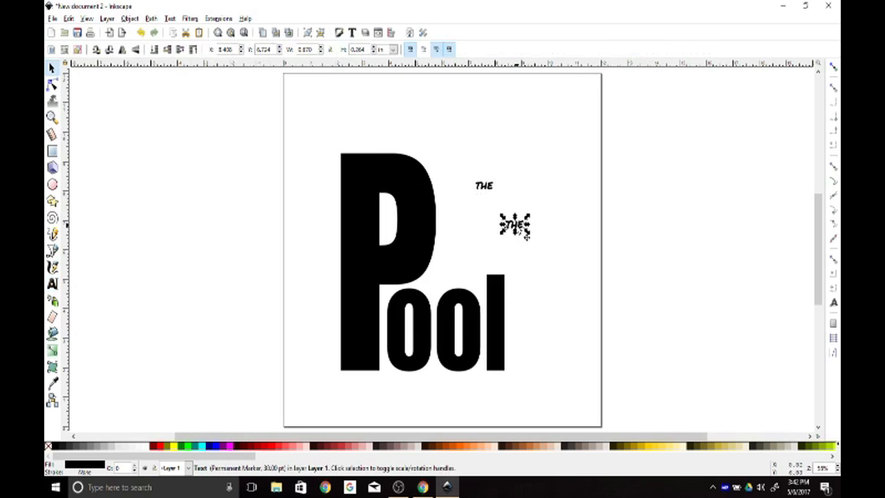
click(525, 237)
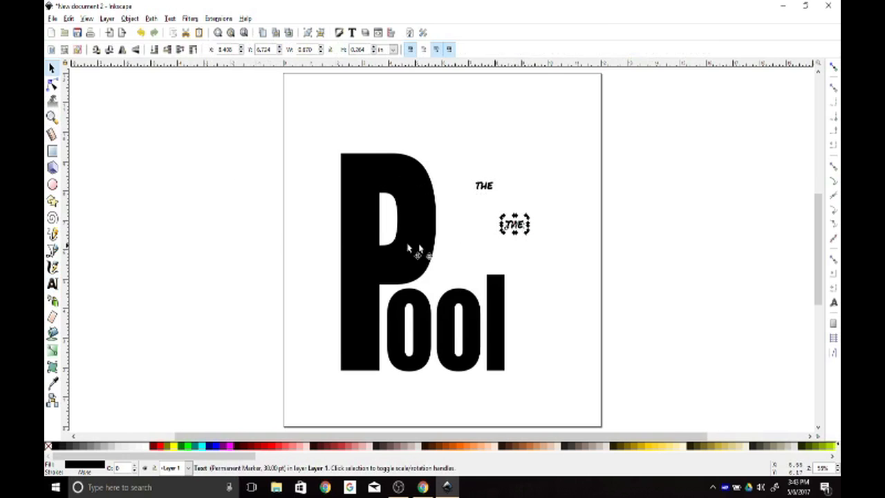
- Replace the duplicated text with "IN" and move it near the page's upper-right corner
click(52, 283)
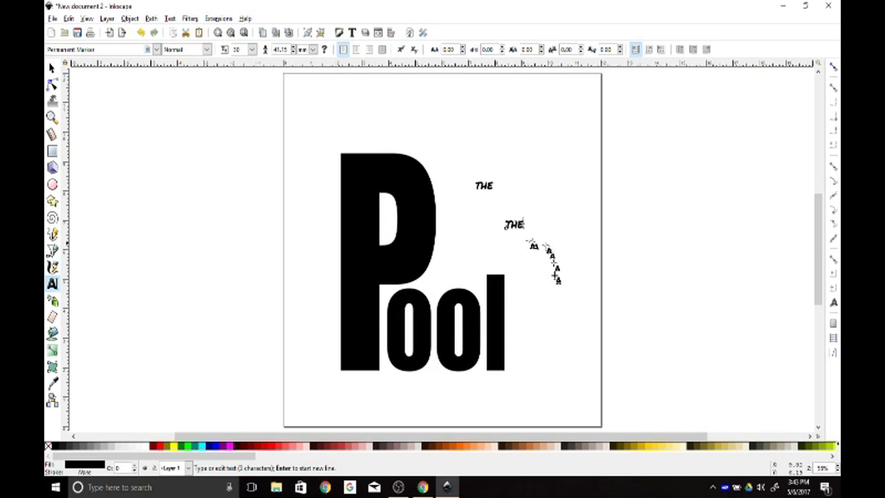
double_click(511, 225)
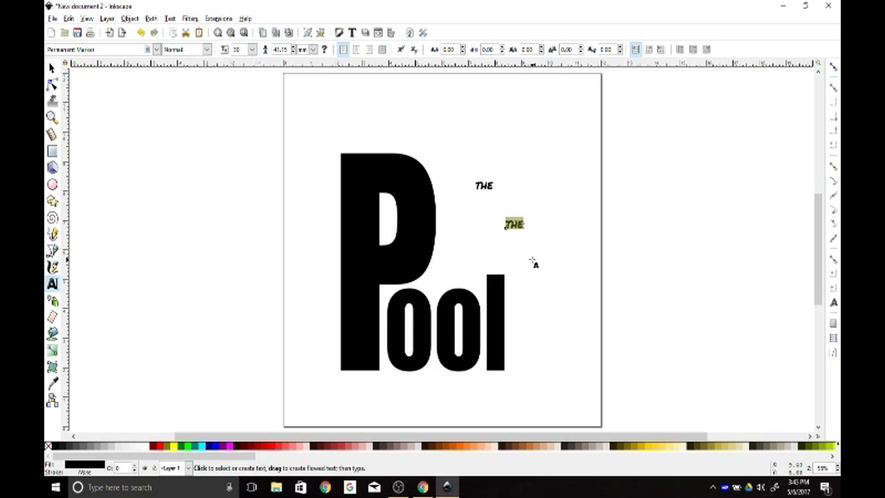
text(IN)
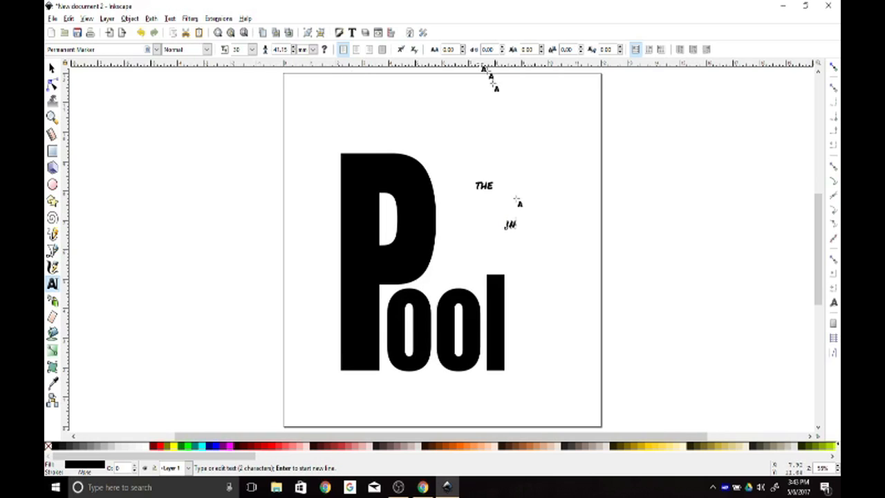
click(51, 67)
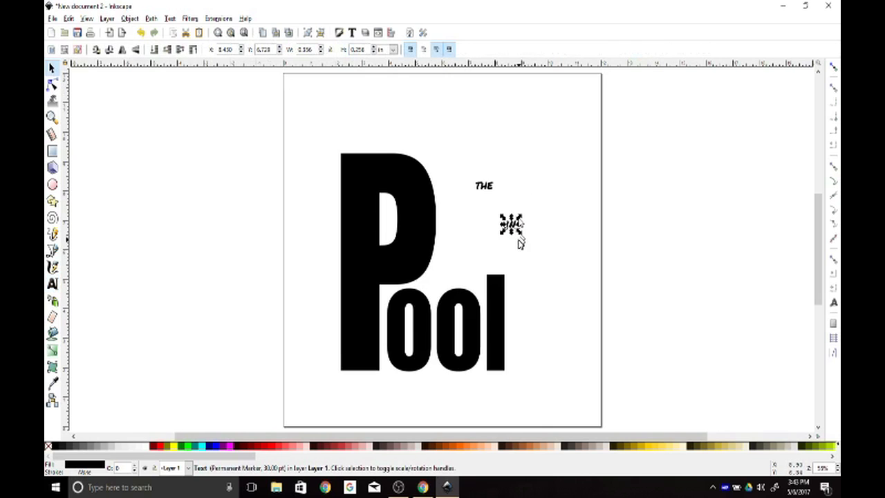
drag(518, 232, 570, 114)
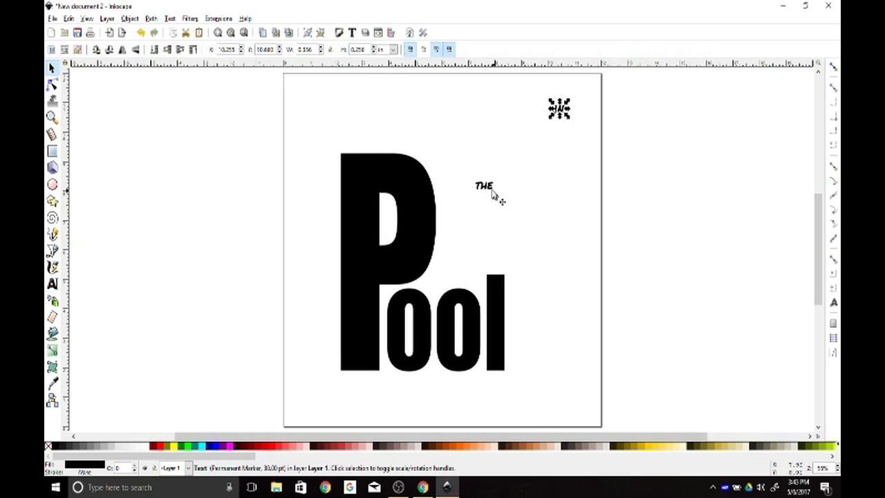
- Move "THE" beside the bowl of the P above "ool" and enlarge it to about 4.1 in wide
drag(489, 188, 461, 243)
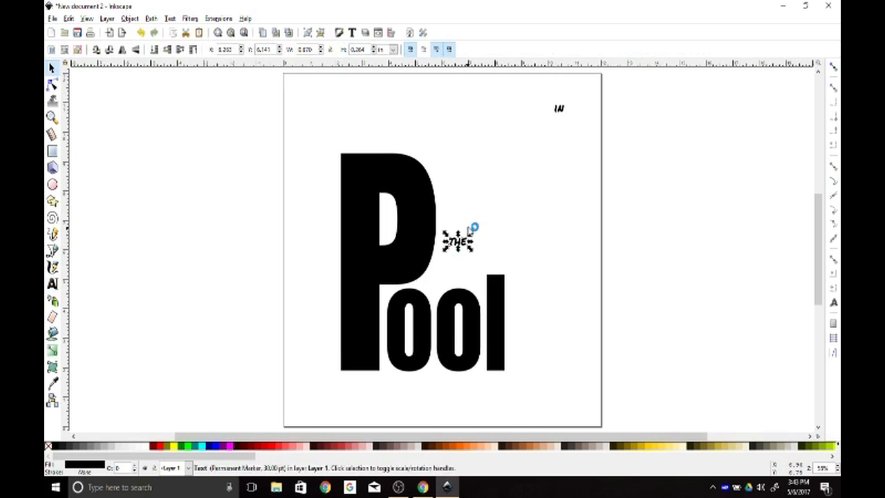
drag(475, 235, 562, 209)
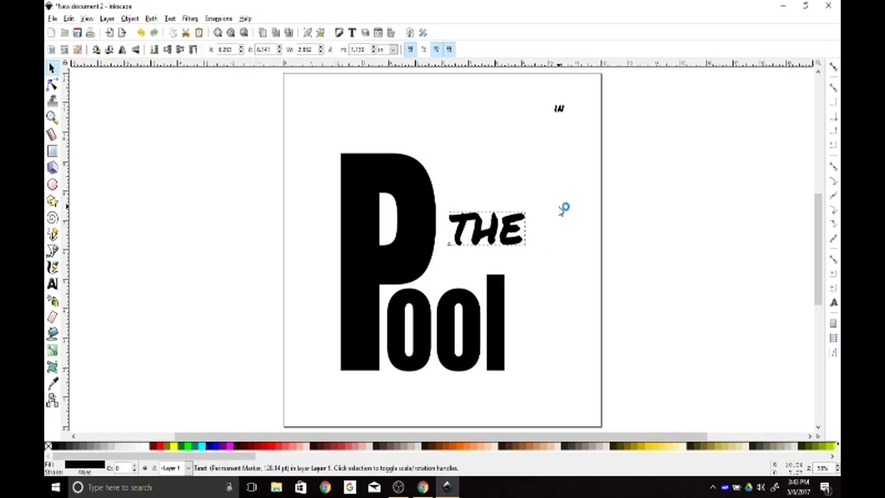
click(507, 238)
drag(506, 239, 486, 259)
drag(518, 227, 551, 215)
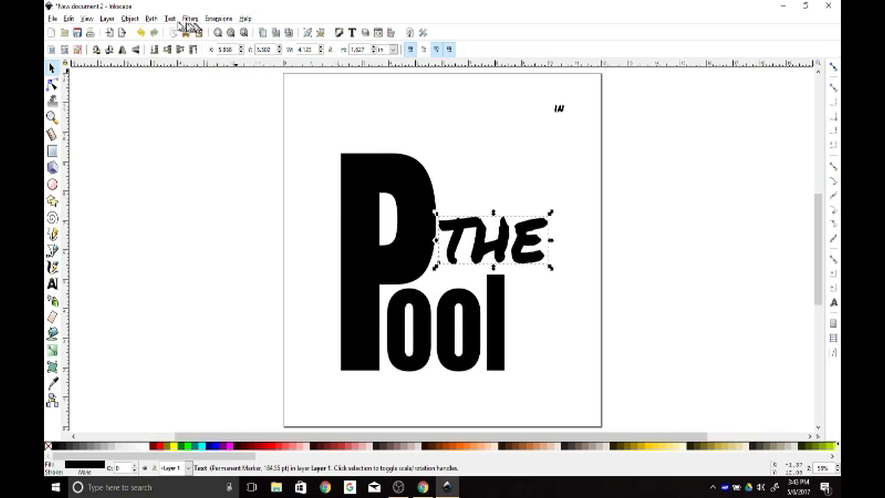
- Convert the text "THE" to paths and ungroup it into separate letters
click(128, 20)
mouse_move(152, 20)
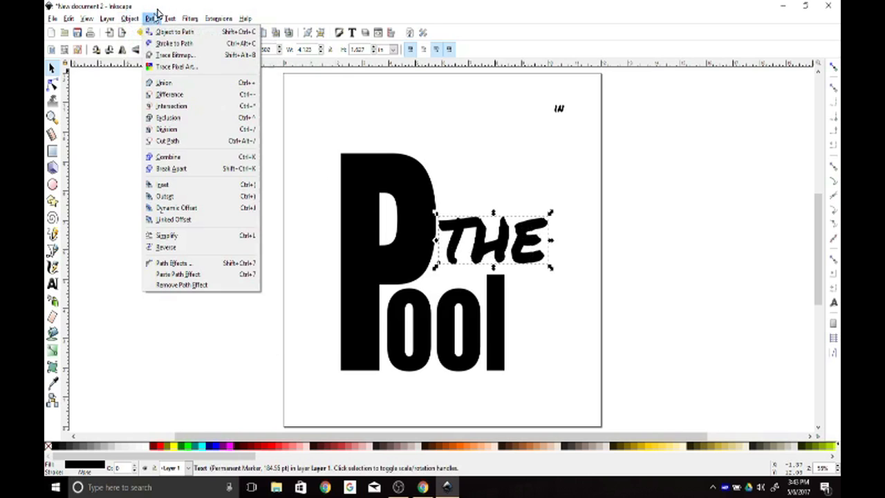
click(161, 32)
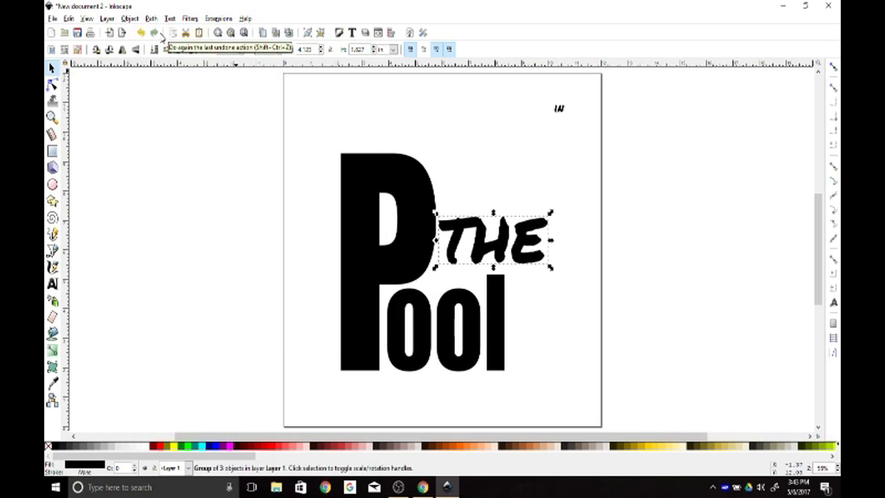
click(129, 19)
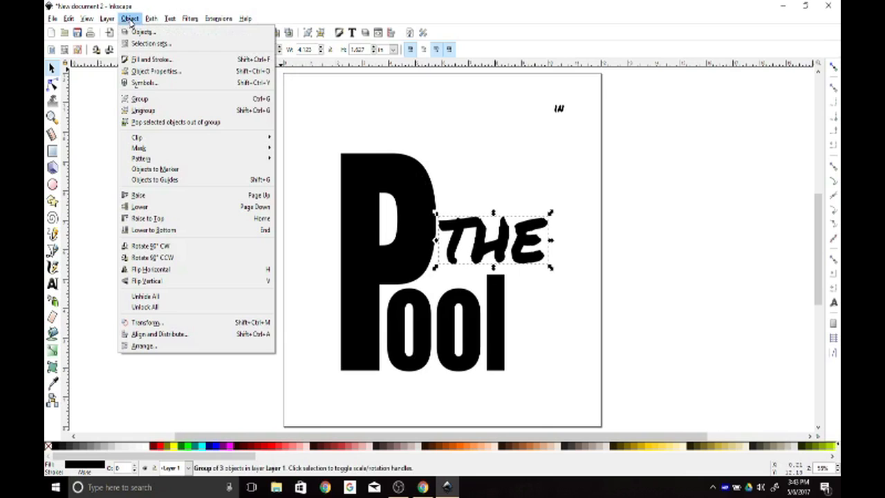
click(143, 111)
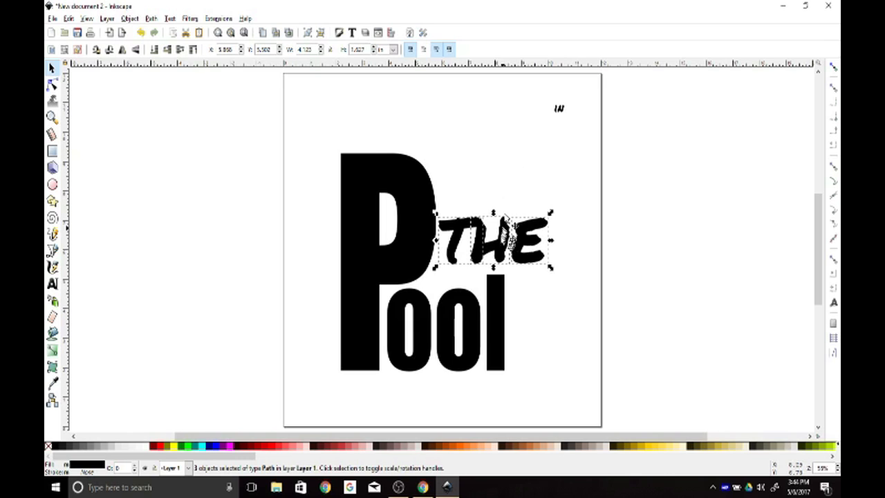
- Move the letters of "THE" clear of the word "Pool" and give the letter T a white stroke
mouse_move(501, 246)
mouse_down()
mouse_move(470, 254)
mouse_move(517, 242)
mouse_up()
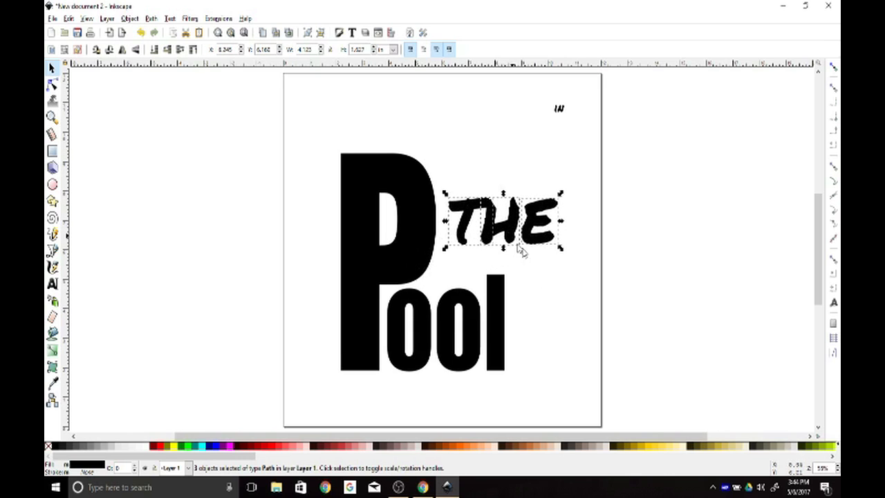
click(564, 330)
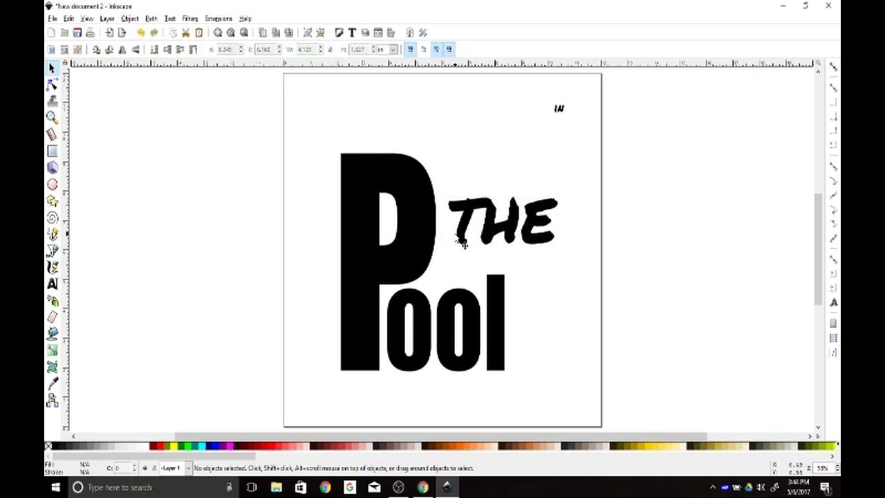
click(467, 241)
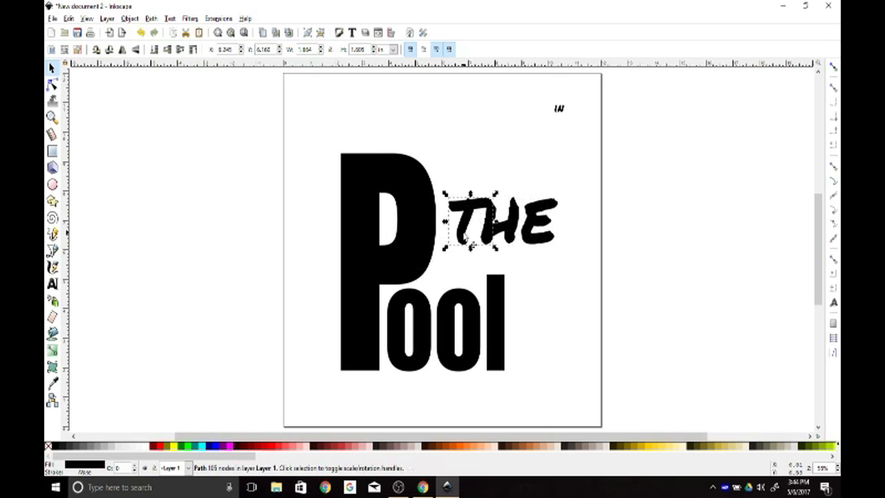
shift+click(145, 447)
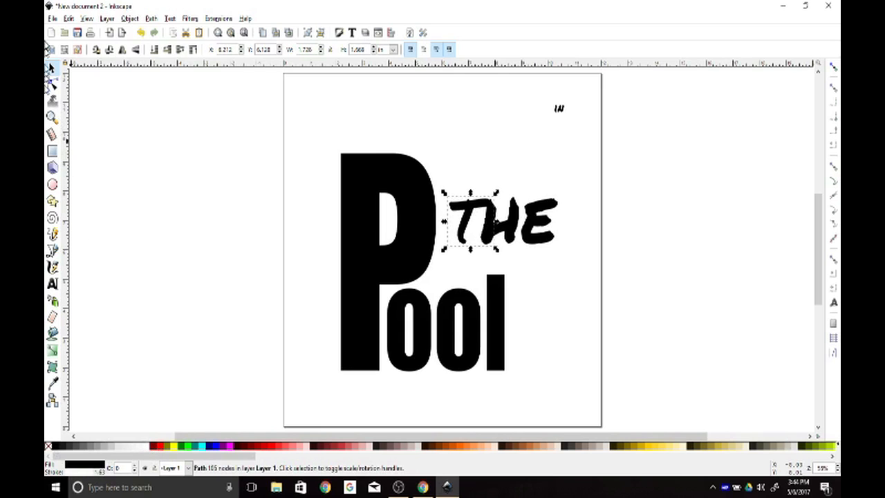
- Move all three letters of "THE" together so the outlined T overlaps the bowl of the P, and deselect them
shift+click(505, 225)
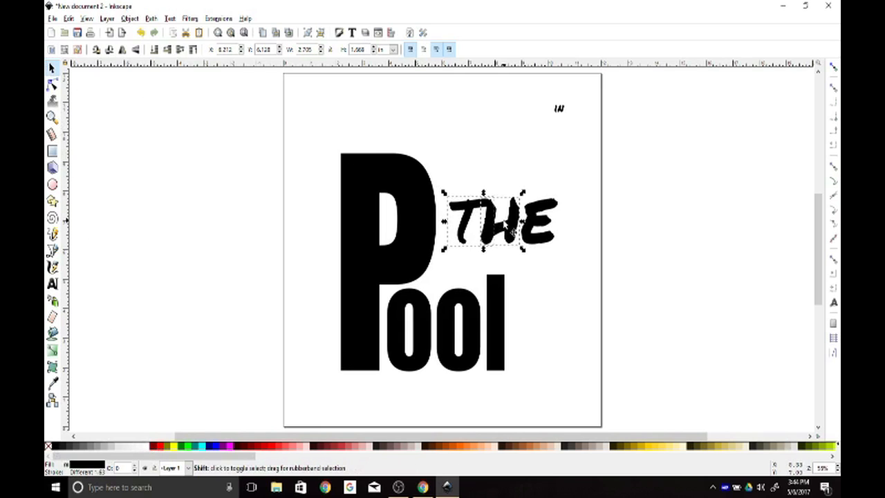
shift+click(542, 234)
drag(541, 234, 495, 258)
click(556, 262)
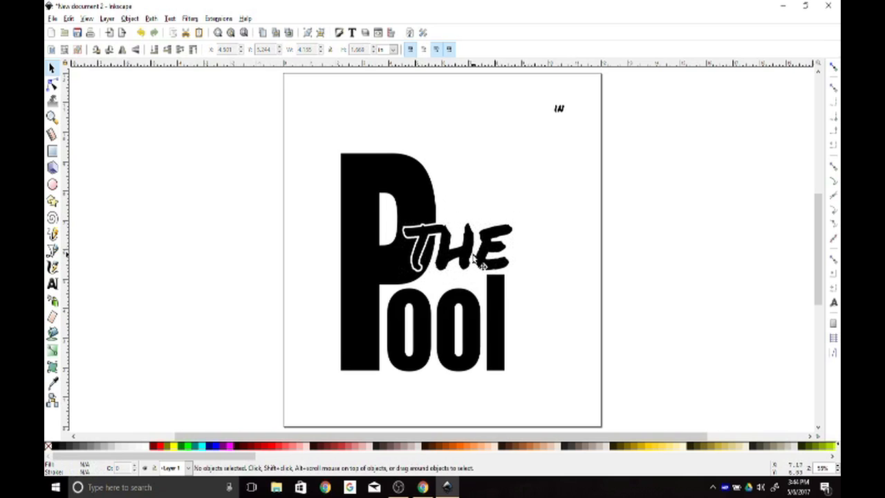
- Scale the letters H and E of "THE" down together to about 2.65 in wide and 1.24 in tall, keeping their lower-left corner in place
click(475, 263)
shift+click(509, 228)
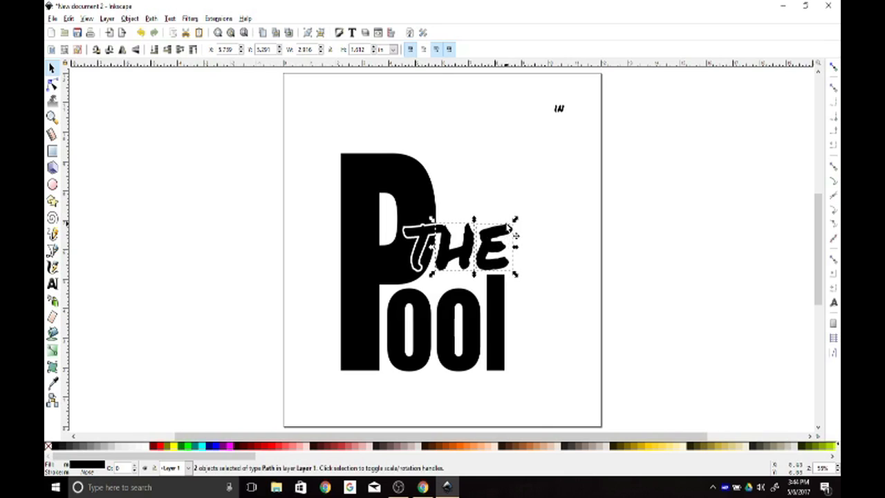
drag(516, 223, 509, 237)
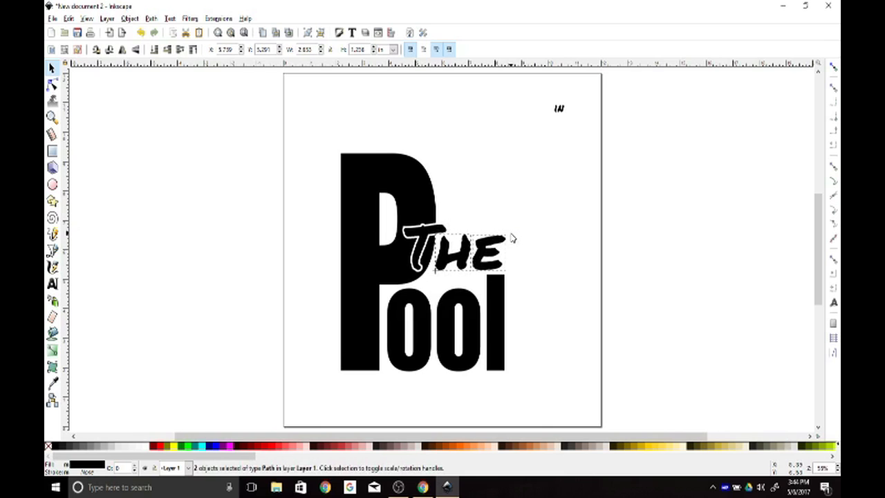
click(547, 283)
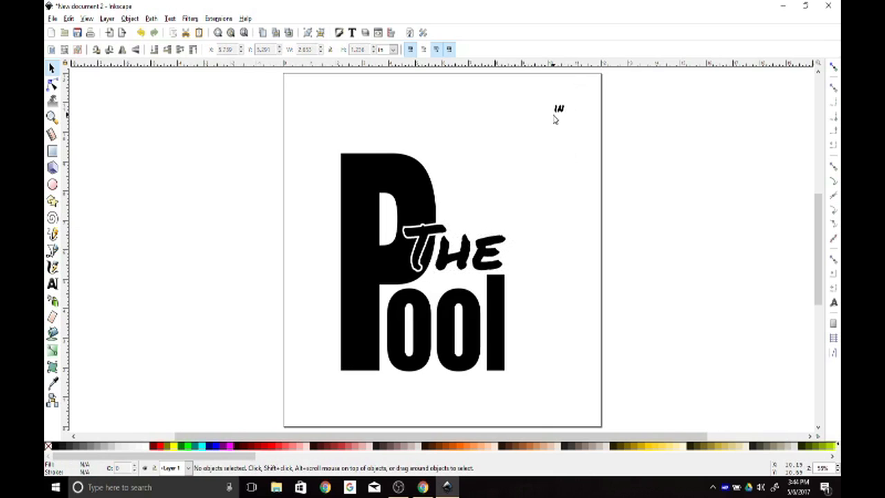
- Place "IN" above "THE" beside the P at about 2.5 in wide, and convert it to separate letter paths
drag(560, 112, 543, 169)
drag(504, 201, 498, 202)
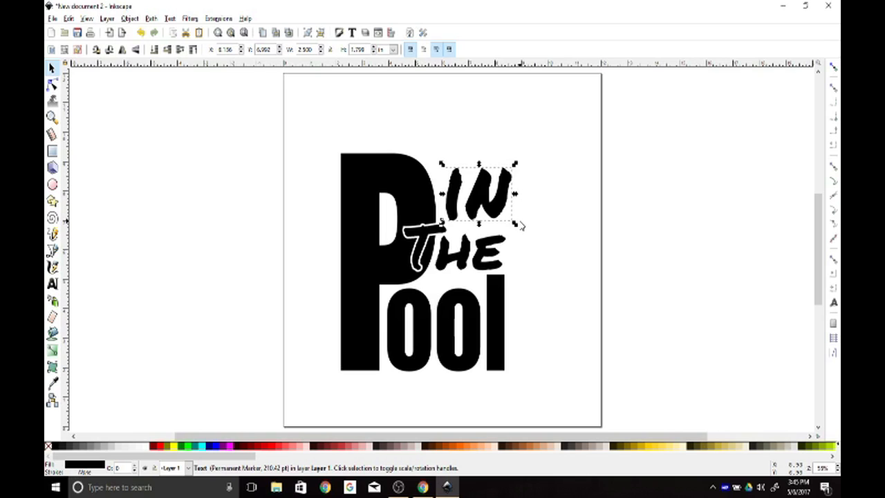
key(ctrl+shift+c)
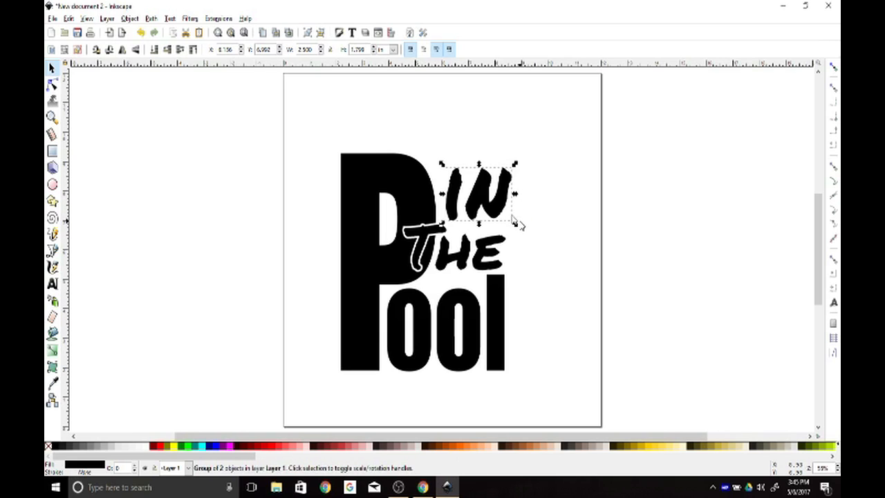
key(ctrl+shift+g)
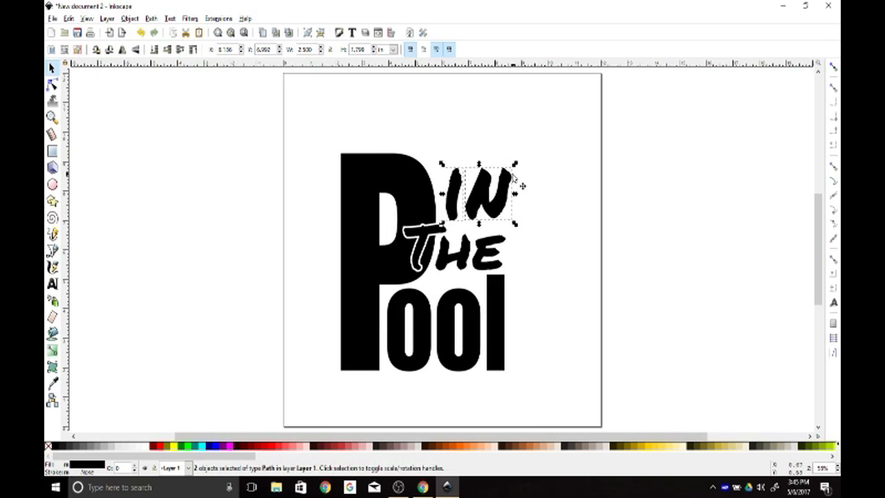
- Narrow the letters of "IN" to about 2.3 in wide overall and shorten the N to about 1.5 in tall
mouse_move(517, 202)
mouse_down()
mouse_move(505, 200)
mouse_move(513, 198)
mouse_up()
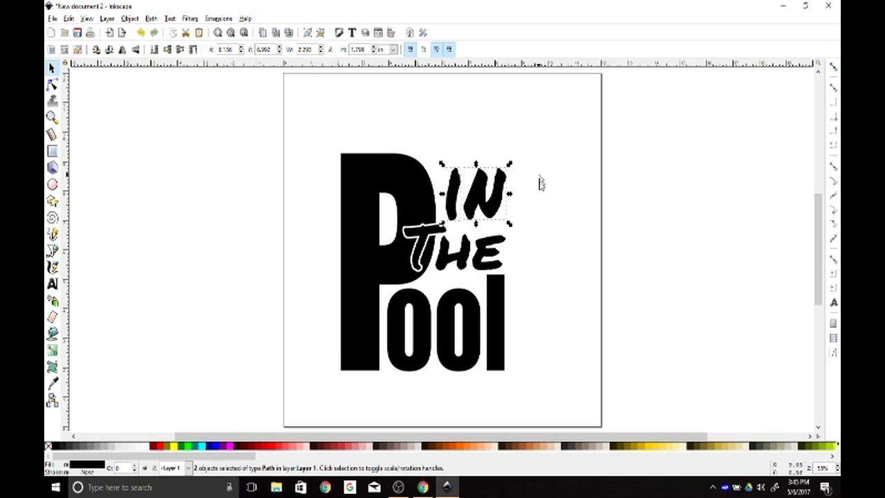
click(484, 209)
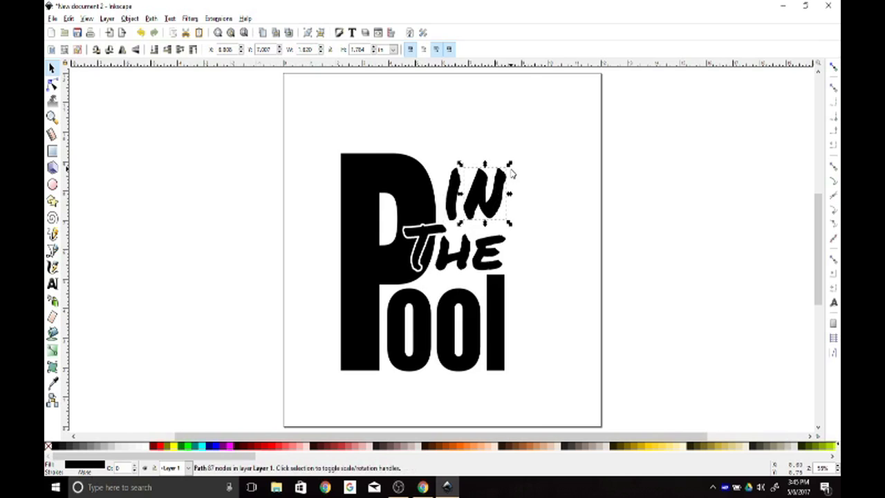
mouse_move(510, 171)
mouse_down()
mouse_move(502, 182)
mouse_move(512, 174)
mouse_up()
click(546, 248)
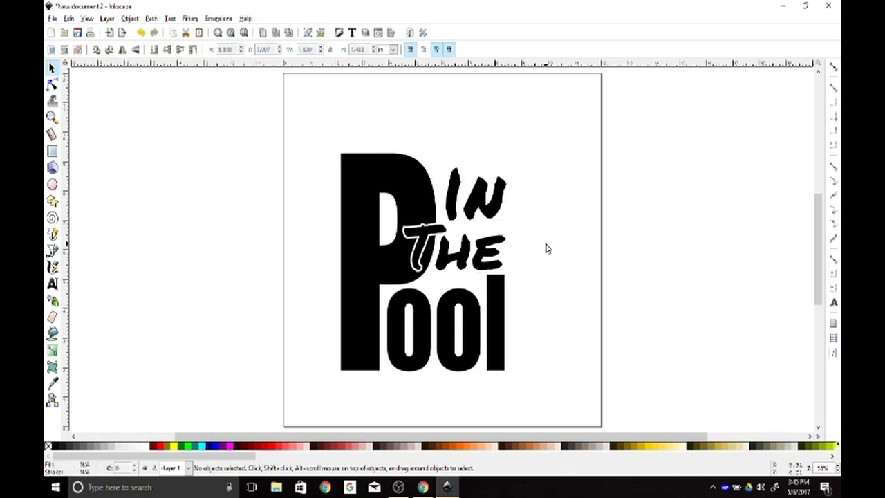
- Skew the letter I of "IN" slightly to the right and nudge the N slightly closer to it
click(457, 194)
click(454, 185)
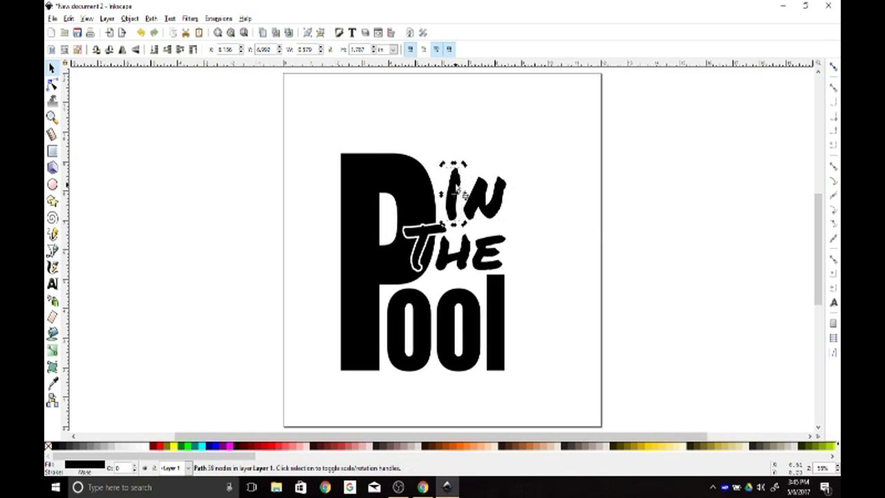
drag(454, 162, 459, 168)
click(455, 176)
click(454, 177)
click(511, 218)
click(501, 211)
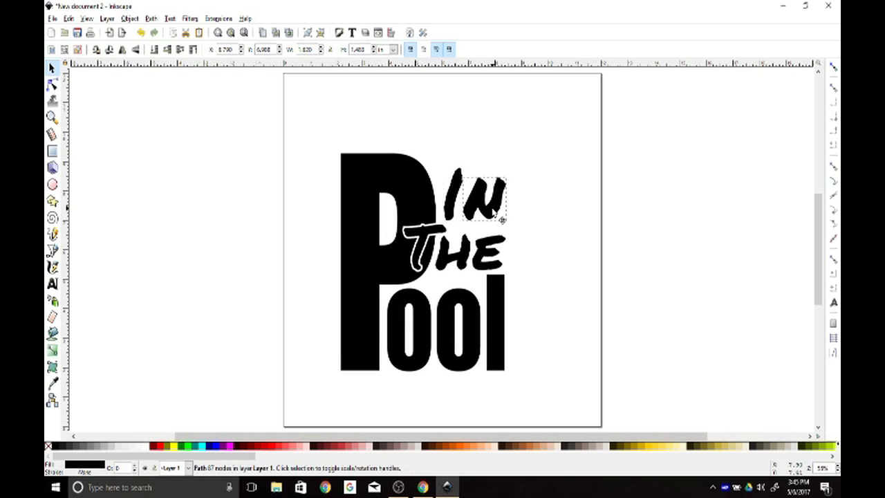
- Enlarge both letters of "IN" together to about 2.65 in wide and 2.02 in tall, keeping their lower-left corner in place
shift+click(457, 205)
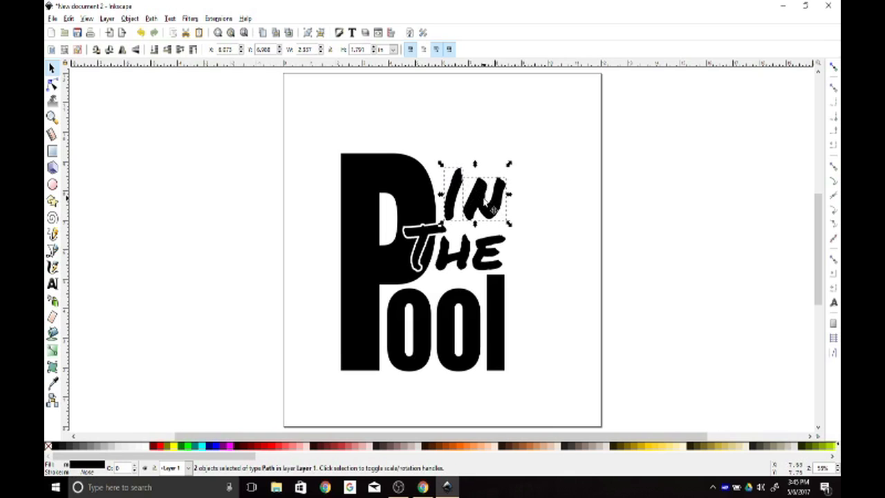
drag(509, 165, 521, 158)
click(539, 236)
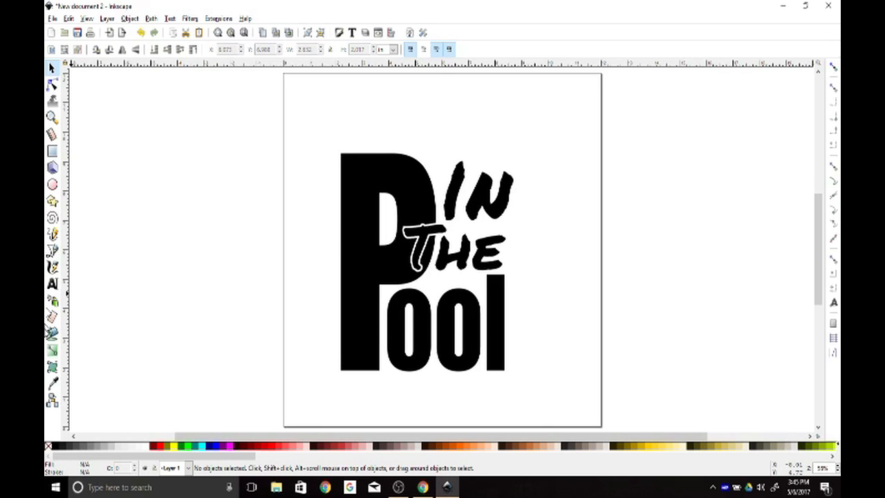
- Add the text "DON'T" in capital letters in the empty area above the large P
click(52, 284)
click(357, 107)
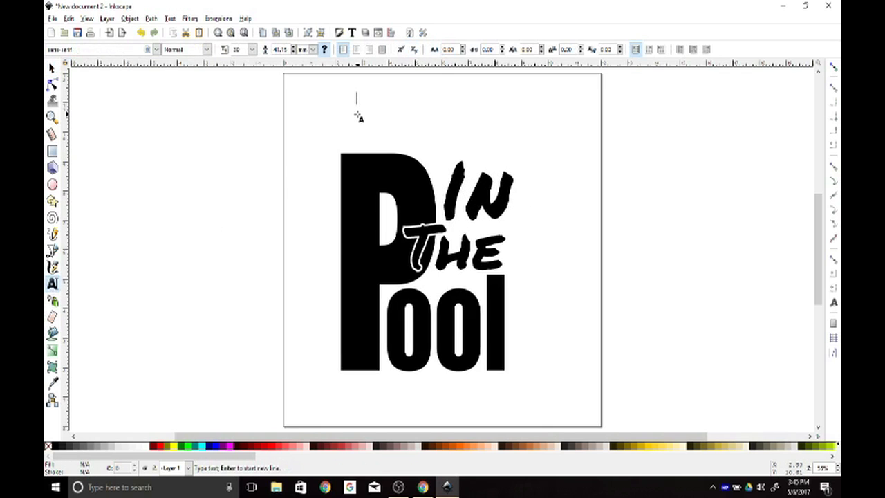
text(don't)
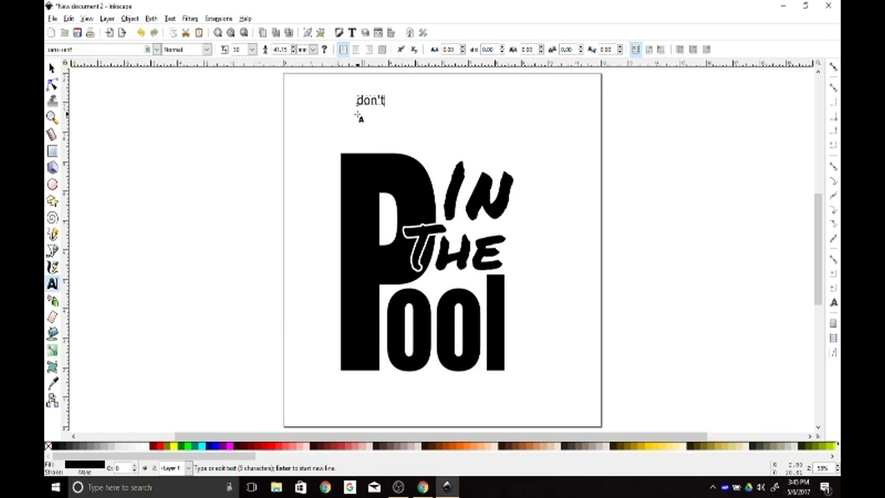
key(ctrl+a)
key(BackSpace)
key(Caps_Lock)
text(DON'T)
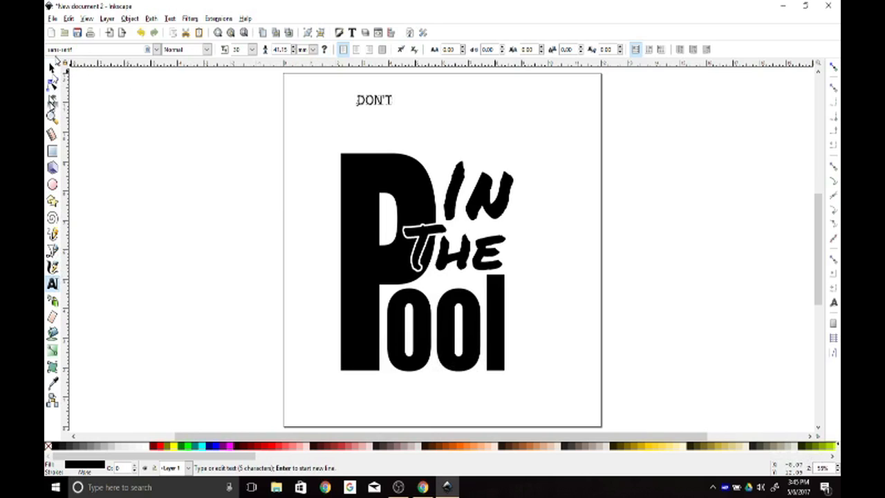
- Set the font of "DON'T" to Anton and finish editing the text
drag(73, 49, 47, 50)
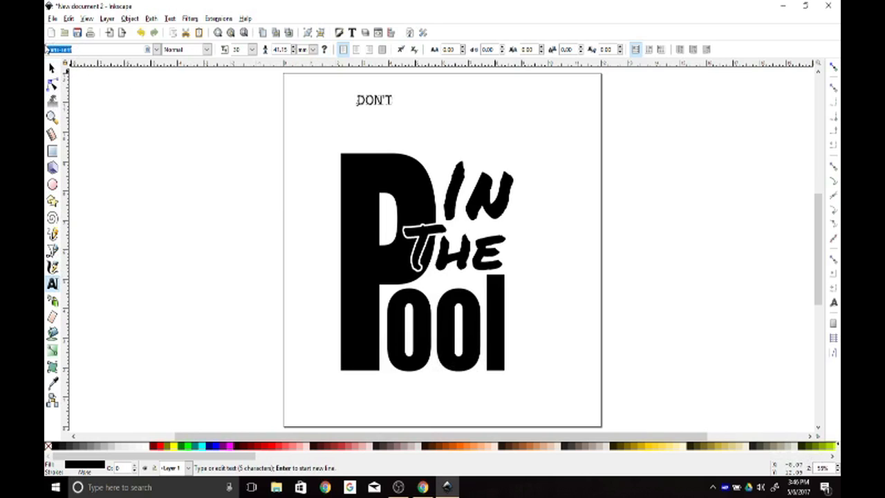
text(An)
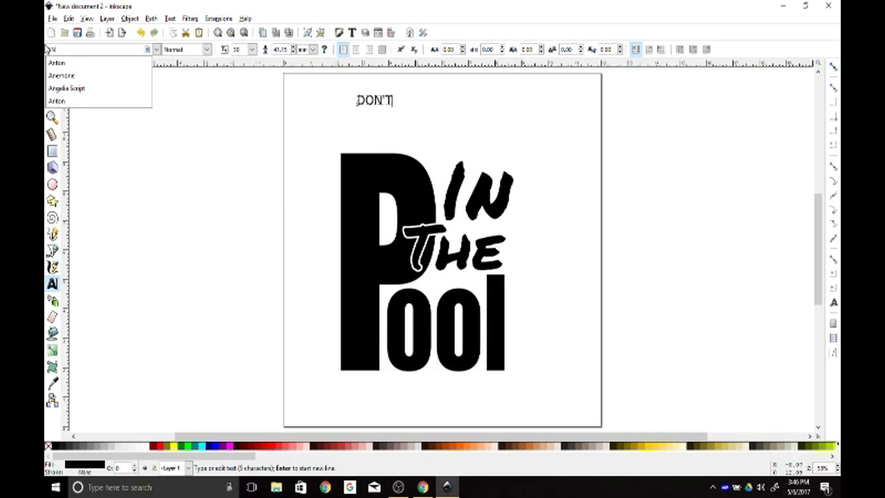
key(Return)
click(52, 67)
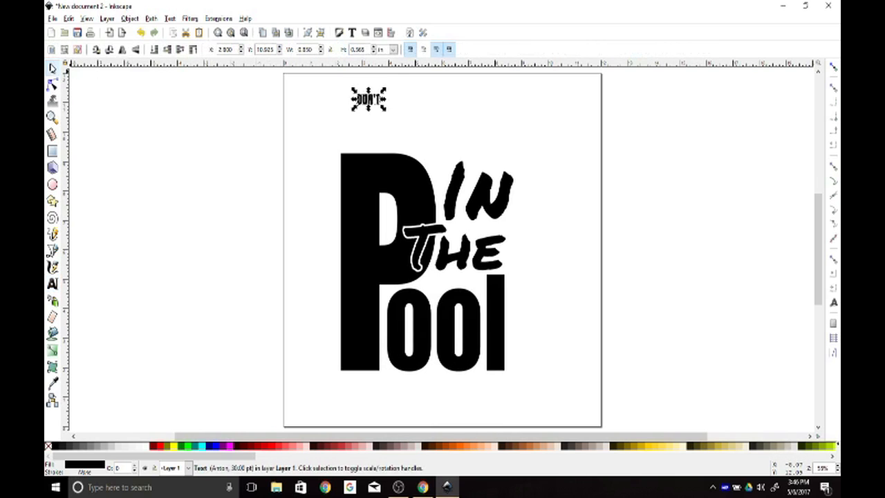
- Enlarge "DON'T" to about 4.45 in wide and 1.9 in tall just above the P, and convert it to paths
drag(382, 109, 495, 160)
drag(432, 145, 413, 139)
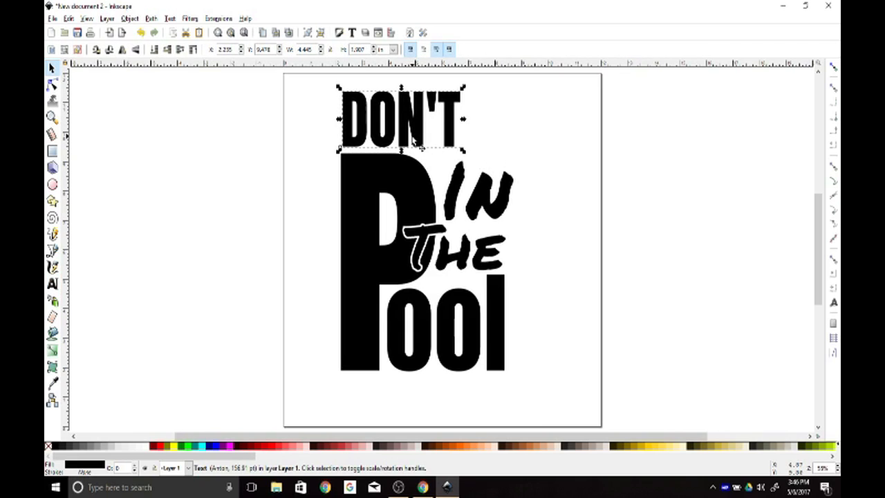
key(ctrl)
key(ctrl+shift+c)
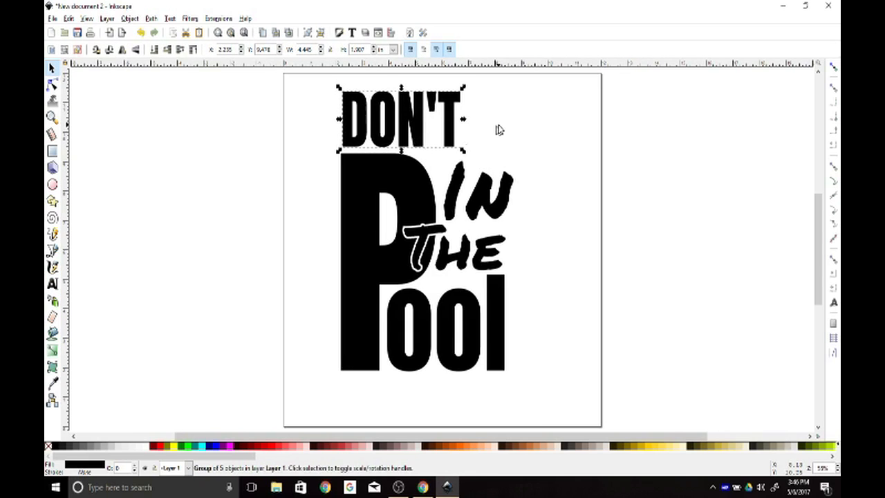
- Stretch "DON'T" horizontally to about 6.72 in wide, keeping its left edge and height
drag(463, 121, 530, 131)
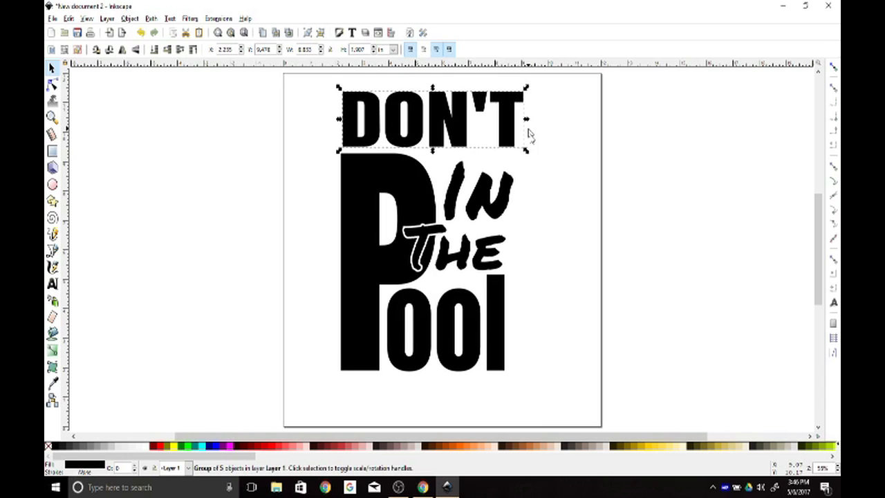
click(576, 242)
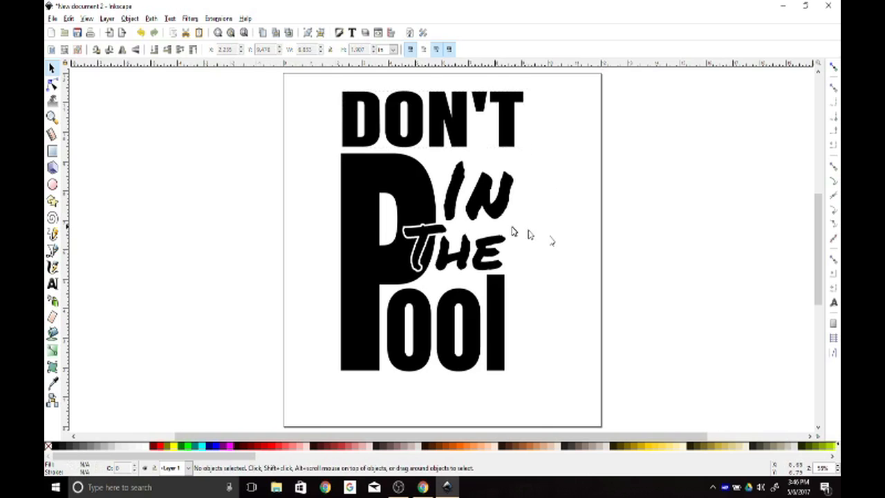
click(504, 131)
drag(525, 121, 521, 124)
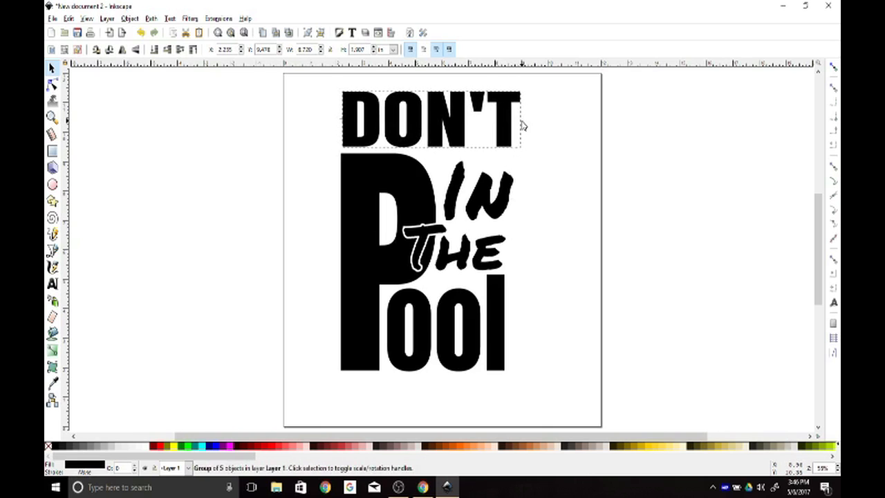
- Enlarge the letters of "IN" together to about 2.9 in wide and 2.1 in tall, and move the N closer to the I
click(572, 203)
click(460, 188)
shift+click(483, 200)
click(519, 151)
click(462, 199)
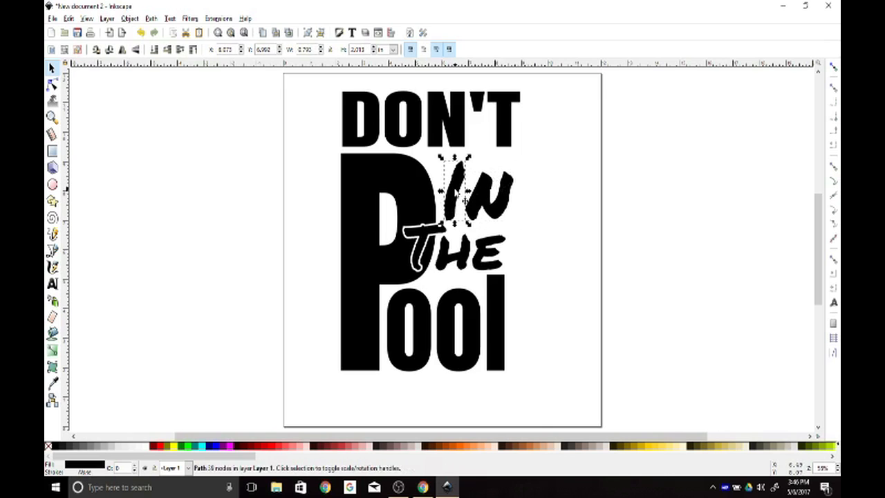
shift+click(497, 199)
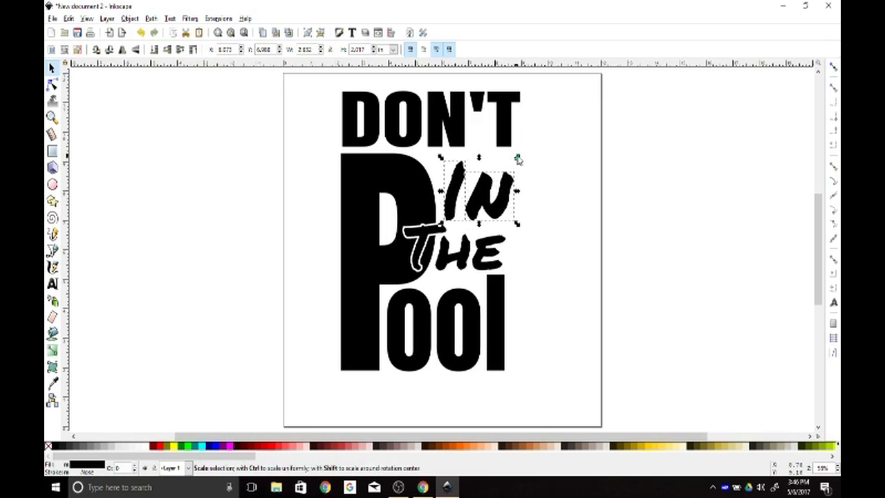
drag(517, 159, 521, 154)
click(551, 210)
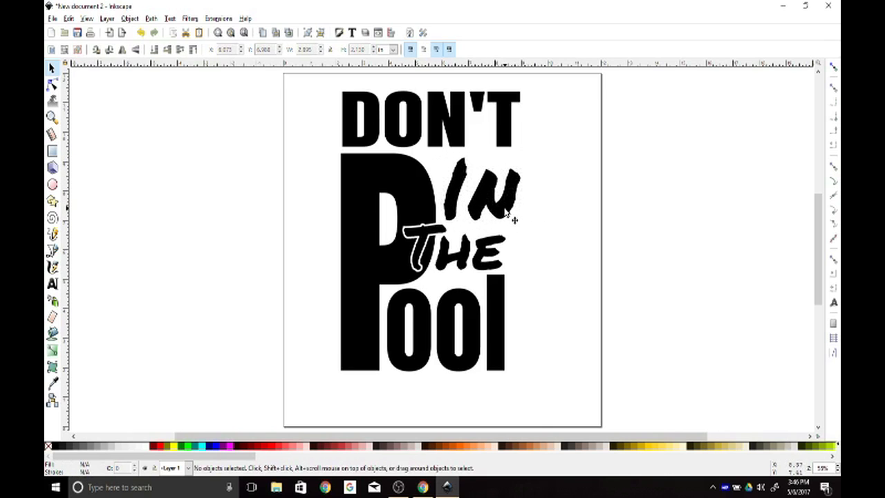
drag(503, 209, 498, 210)
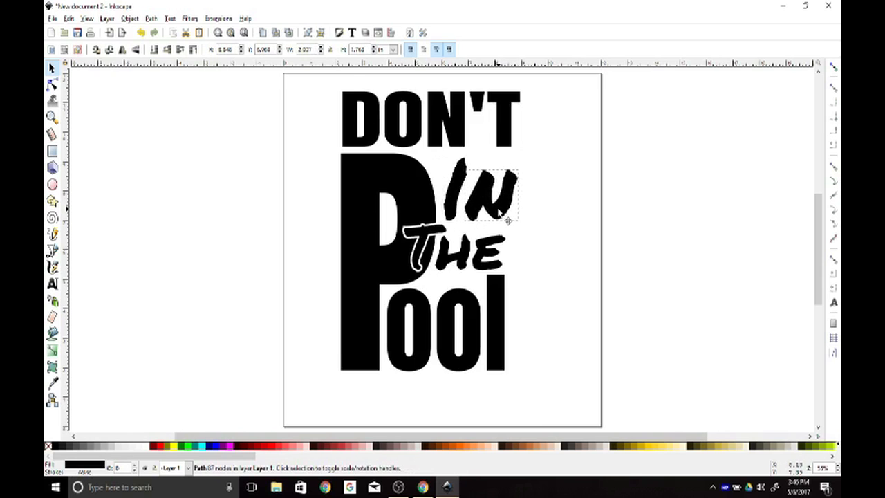
click(544, 209)
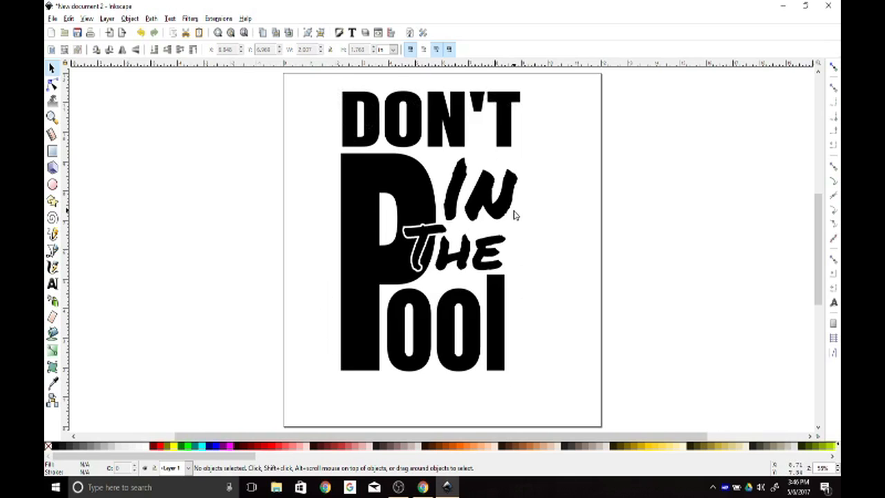
- Nudge "DON'T" slightly left so its left edge lines up with the P
click(364, 109)
key(Left)
key(Left)
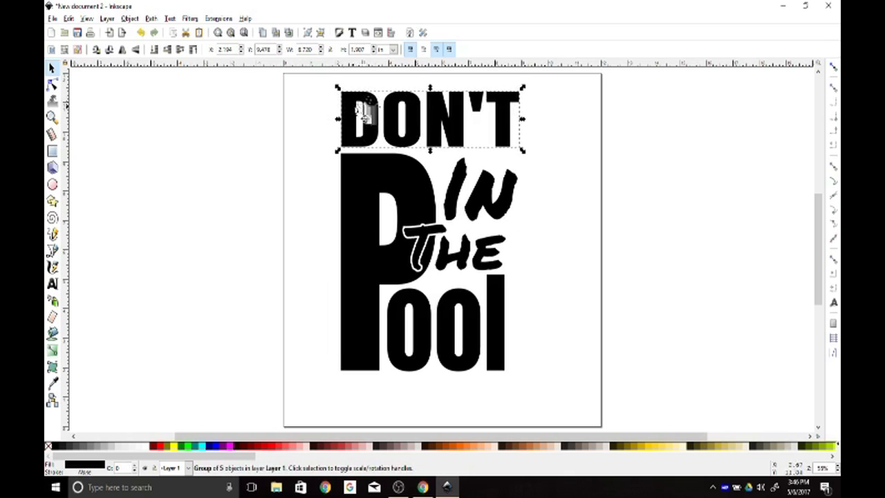
click(570, 259)
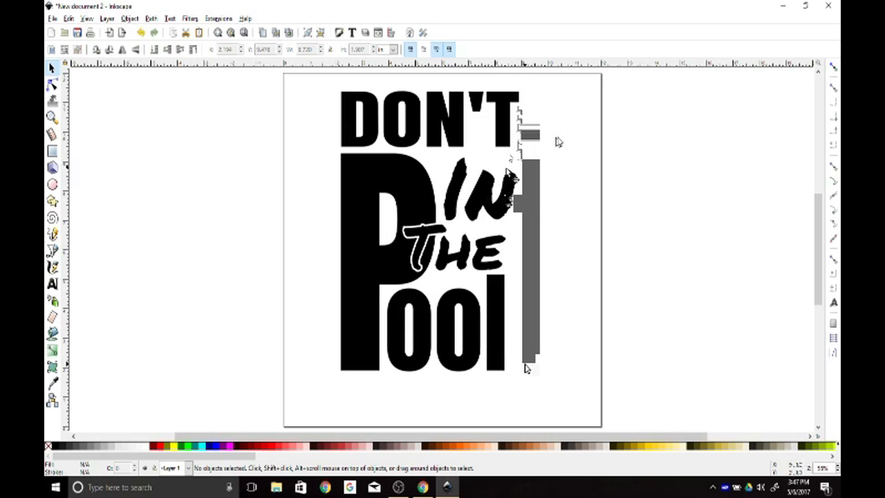
- Stretch the letters "ool" together horizontally to about 4.77 in wide, keeping their left edge in place
click(460, 359)
shift+click(429, 346)
shift+click(499, 345)
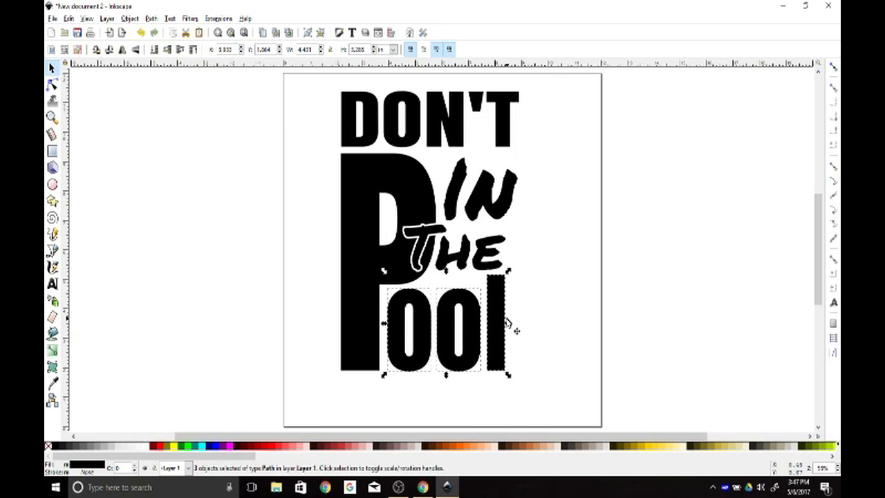
drag(509, 324, 519, 330)
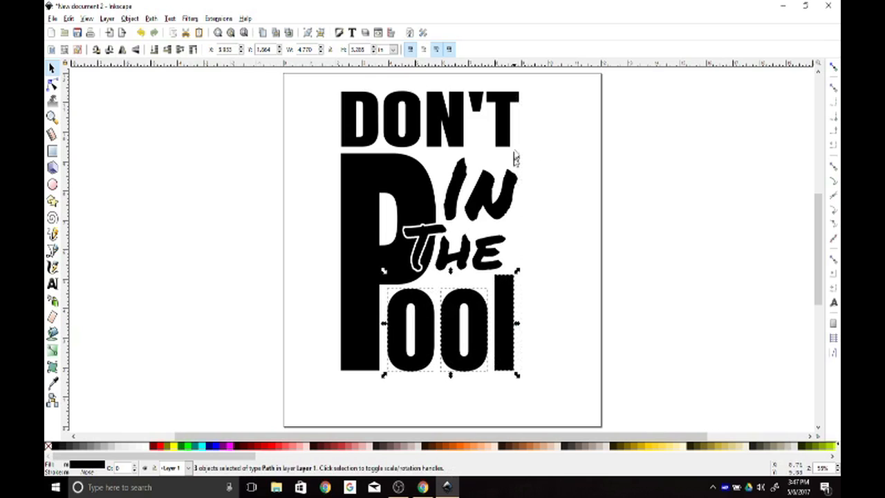
- Enlarge the letters H and E of "THE" together to about 2.95 in wide and 1.31 in tall from their lower-left corner
click(482, 270)
shift+click(490, 256)
drag(509, 234, 520, 236)
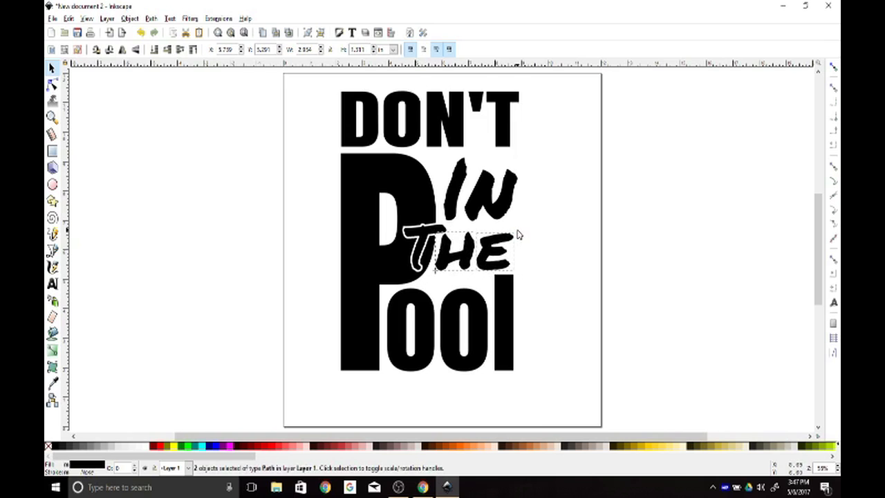
click(535, 267)
- Enlarge the outlined T of "THE" around its center to about 1.88 in wide and 1.86 in tall
click(430, 253)
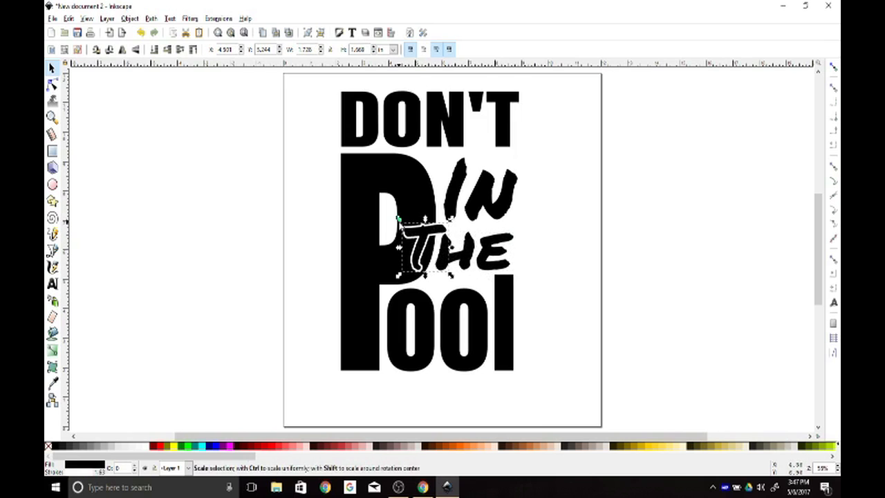
drag(401, 223, 394, 217)
click(557, 286)
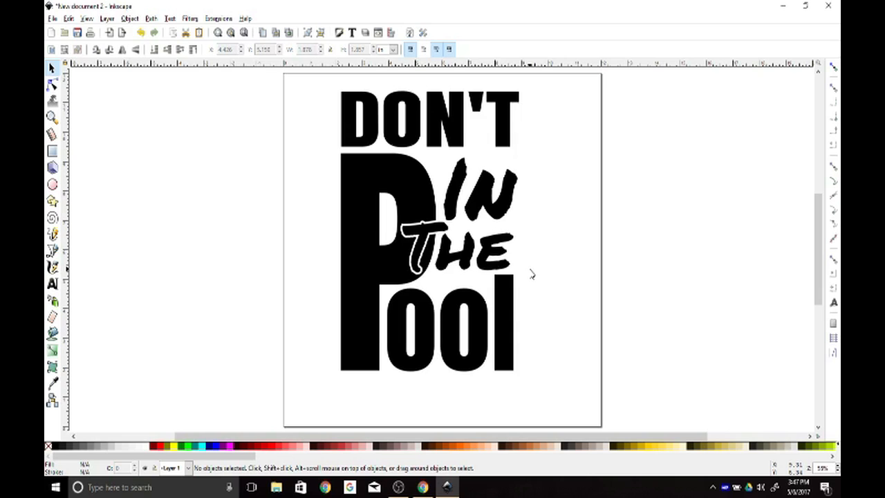
click(488, 200)
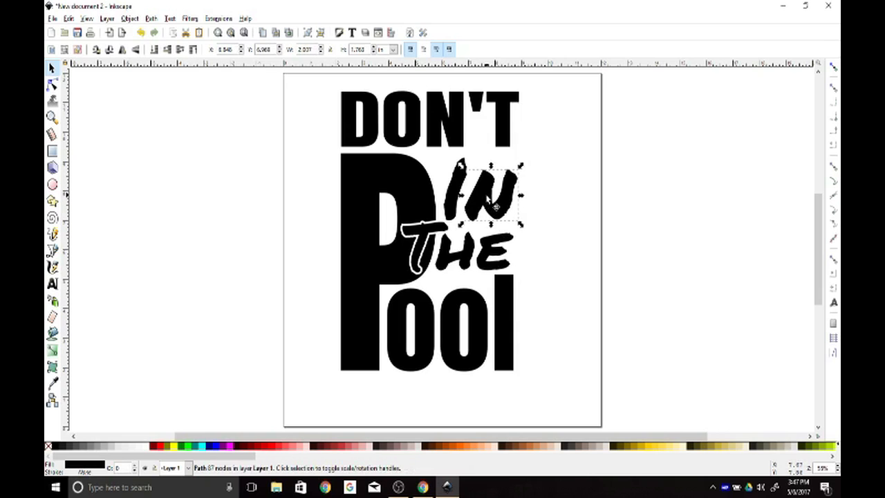
key(F2)
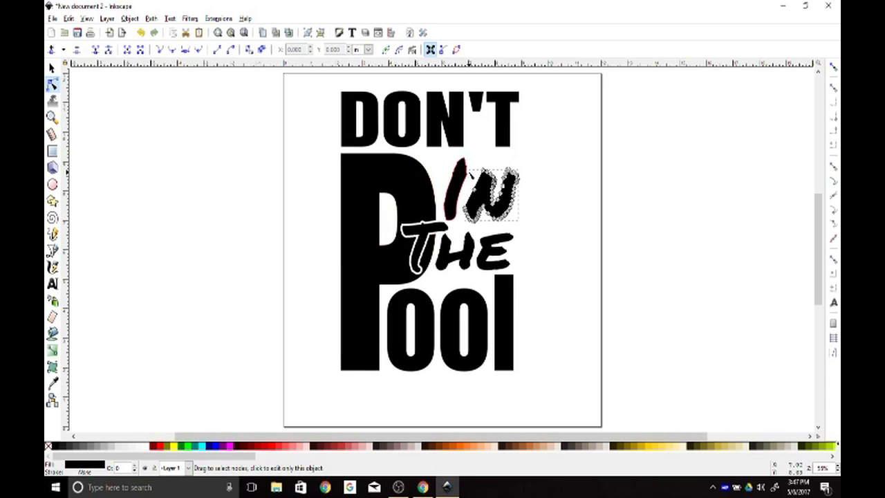
key(Escape)
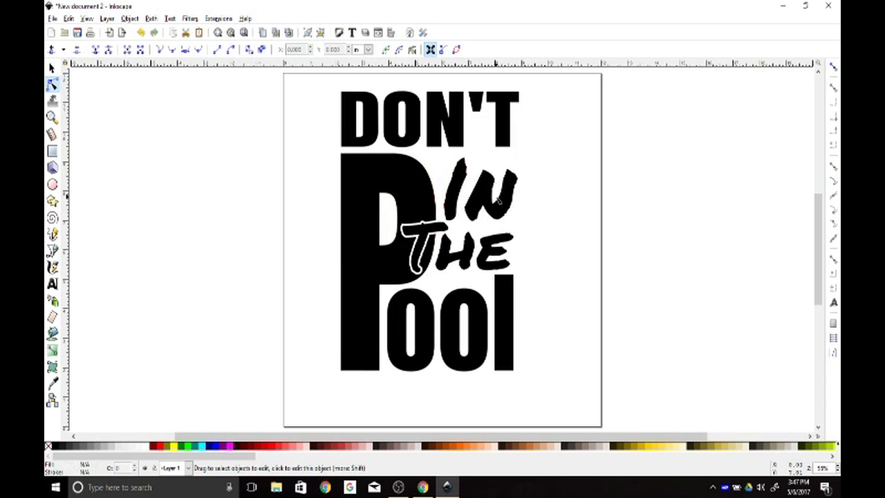
key(F1)
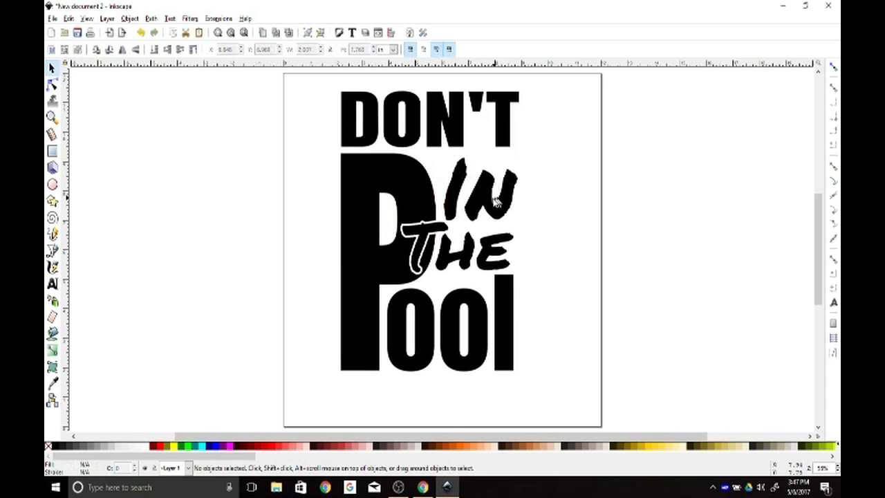
- Move the N of "IN" up slightly to leave more room above "THE"
click(502, 209)
drag(502, 209, 502, 206)
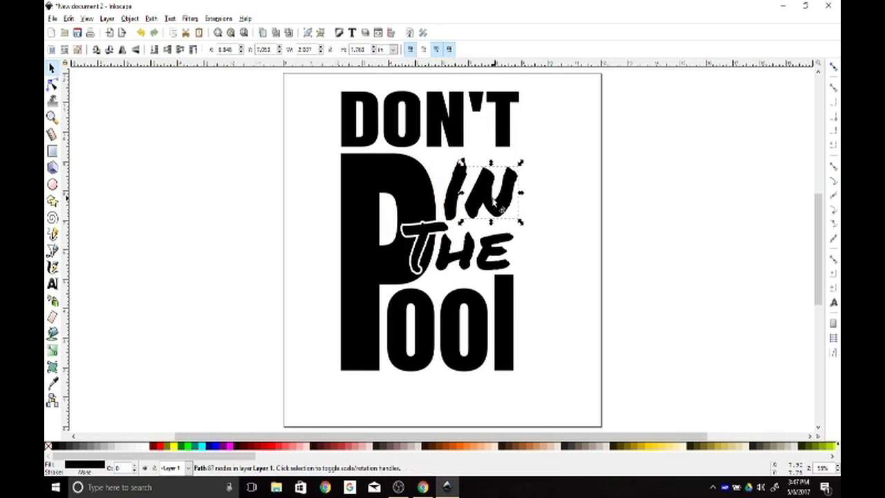
click(577, 240)
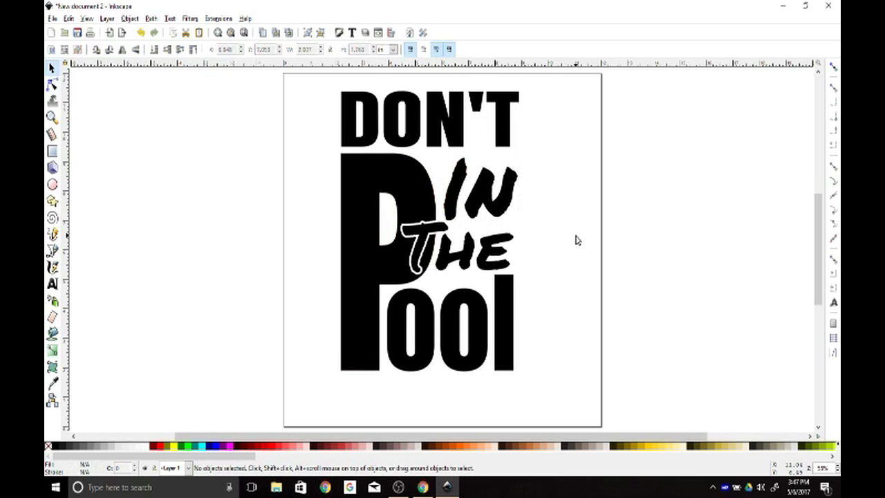